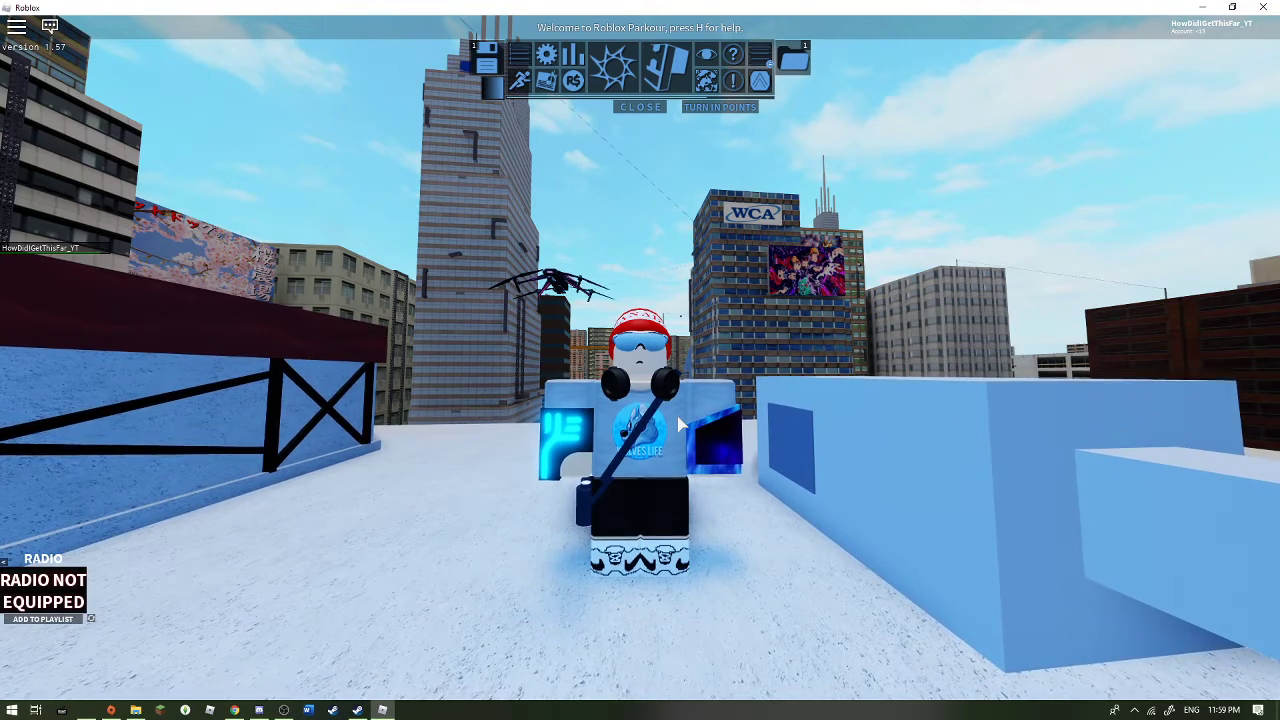
Orbit the camera around the avatar standing on the snowy rooftop.
{"action": "key", "text": "comma"}
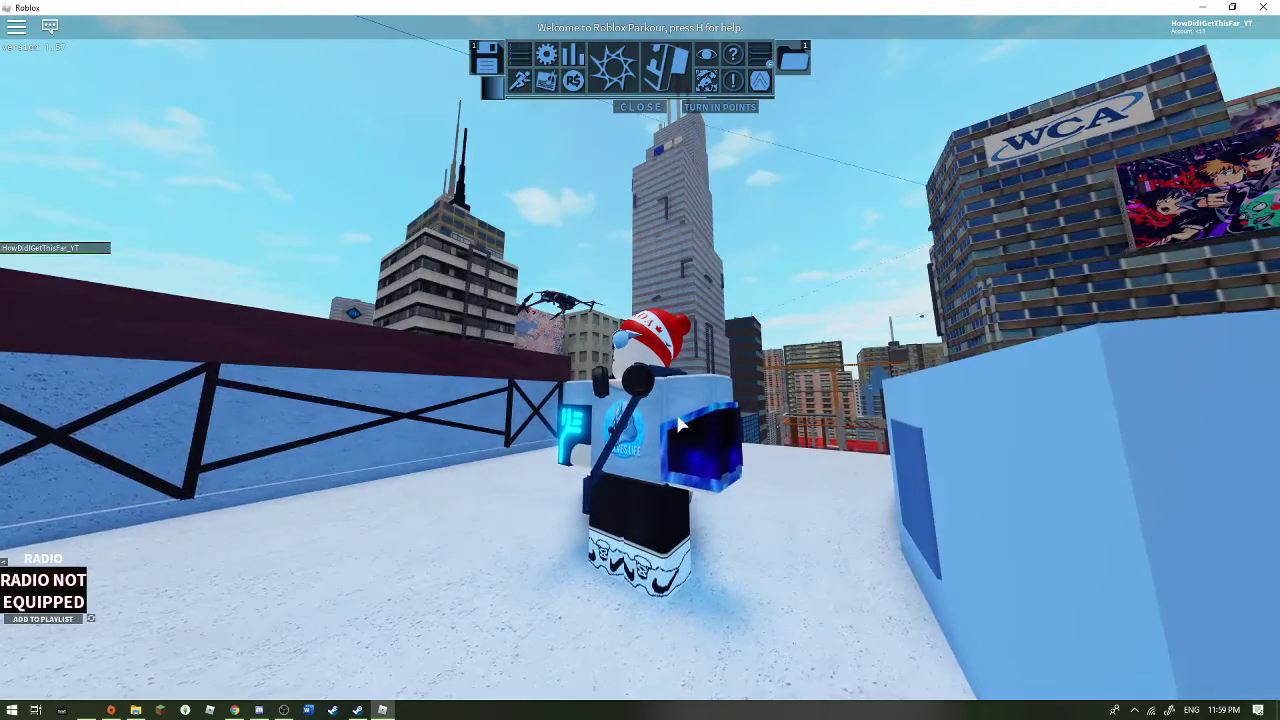
{"action": "key", "text": "Right"}
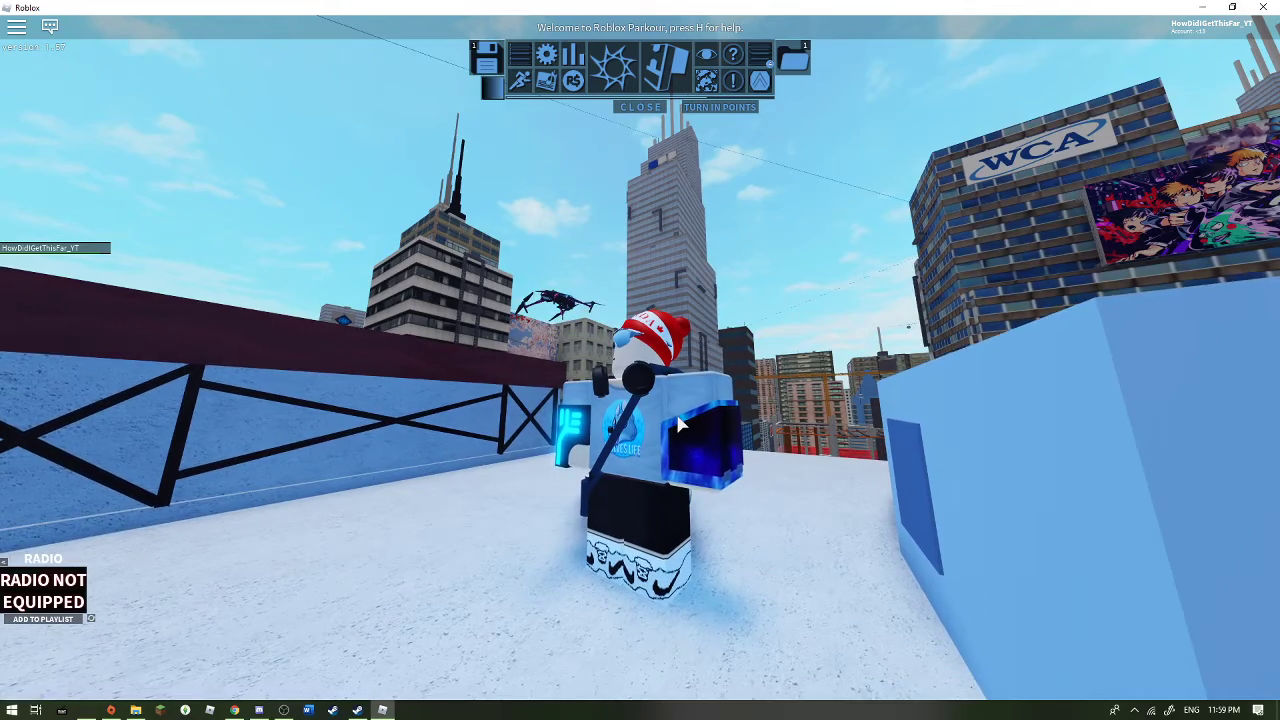
{"action": "scroll", "coordinate": [679, 425], "scroll_direction": "up", "scroll_amount": 5}
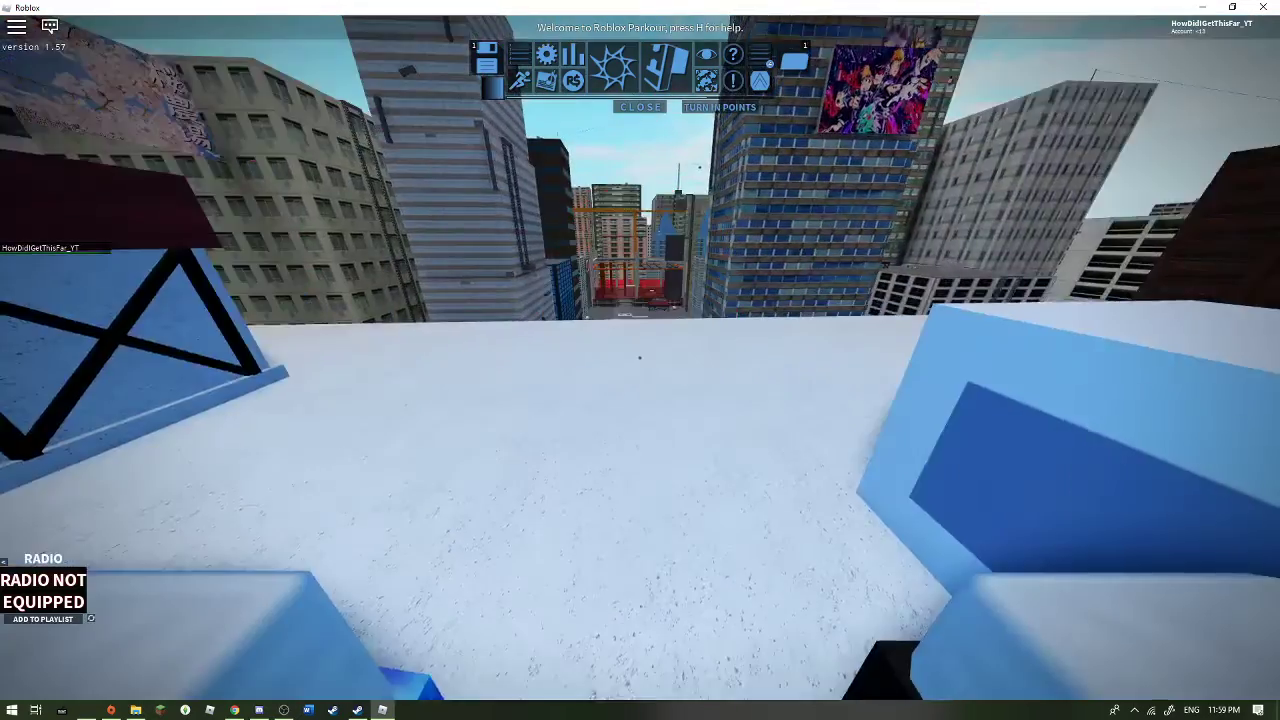
Face the building, run at the blue wall, and boost up and along it.
{"action": "key", "text": "Right"}
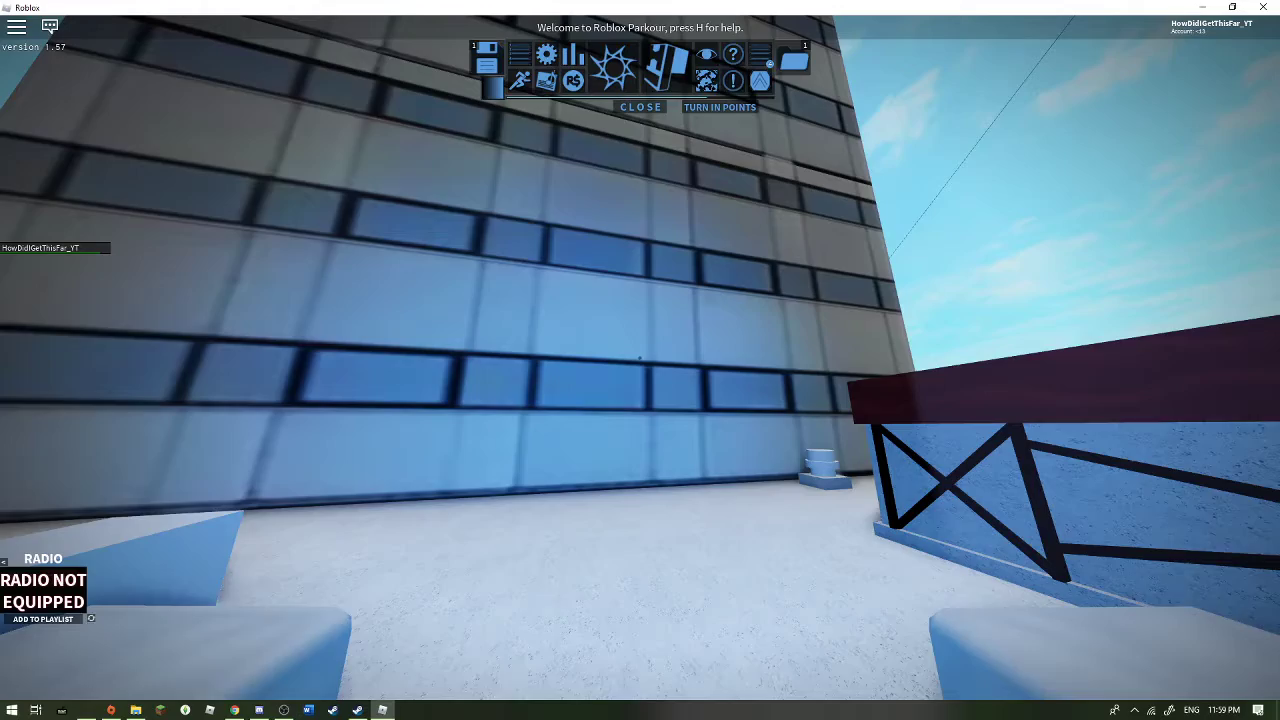
{"action": "key", "text": "Left"}
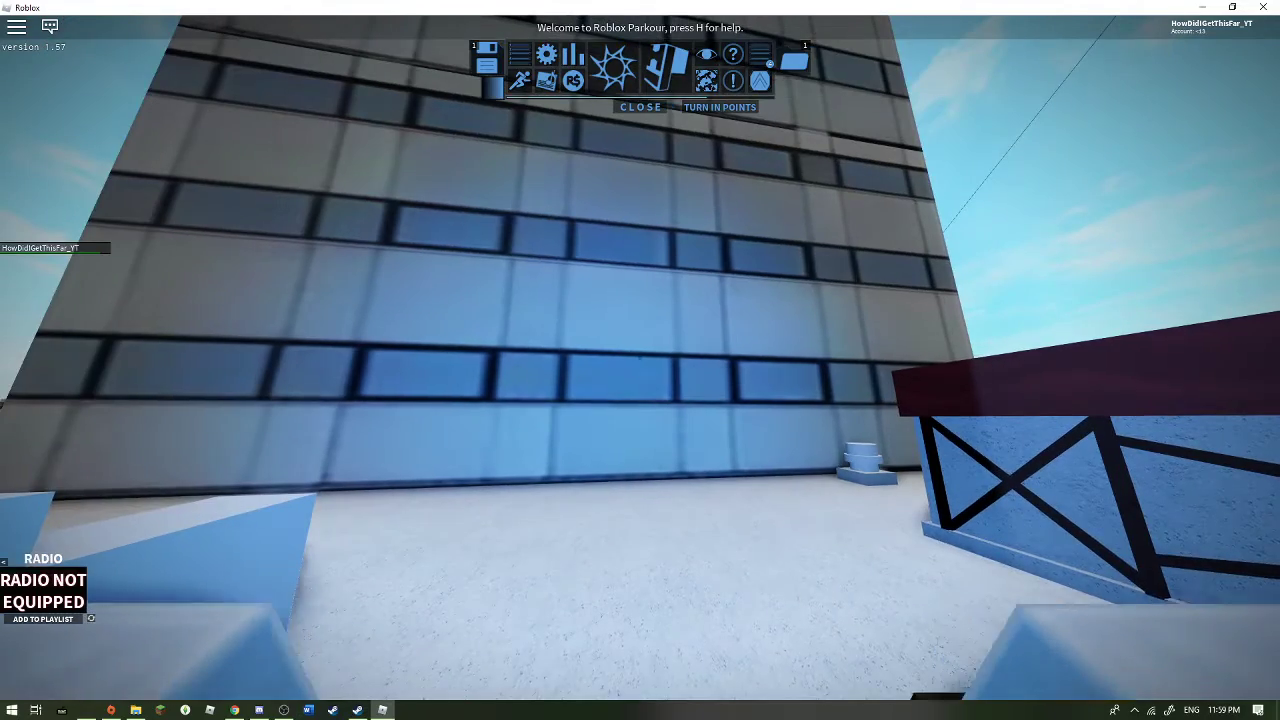
{"action": "key", "text": "Up"}
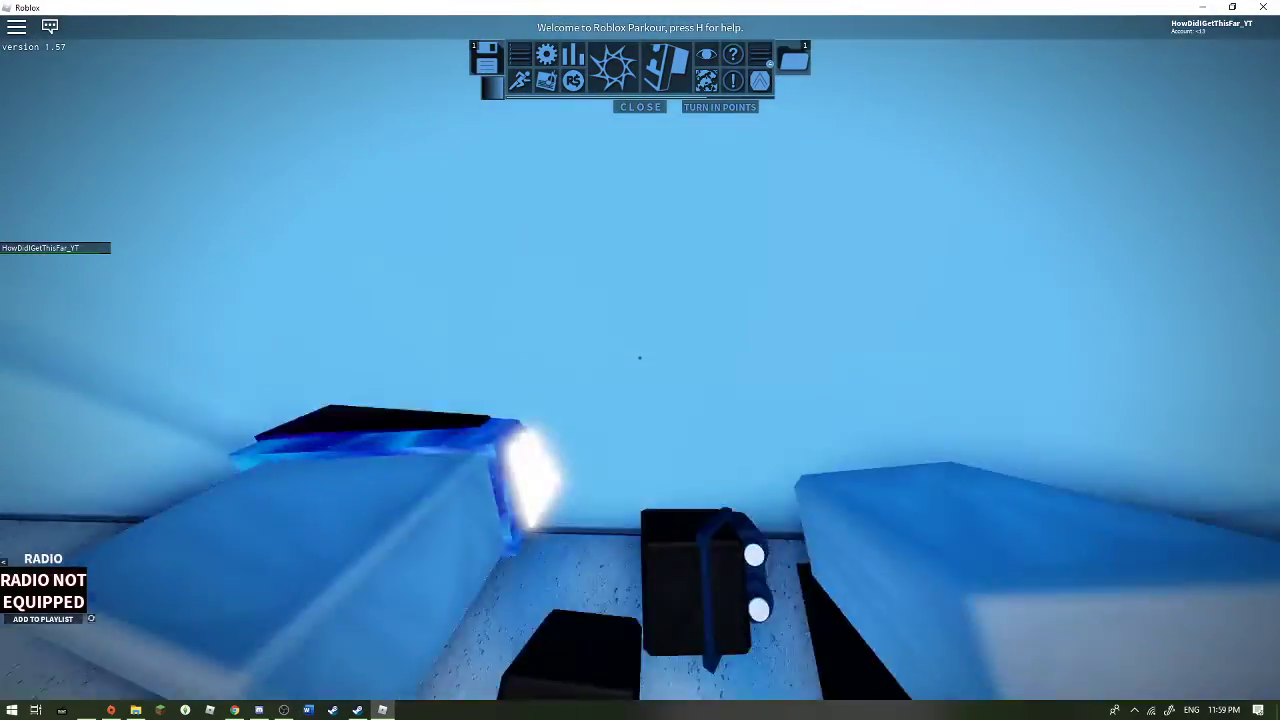
{"action": "key", "text": "space"}
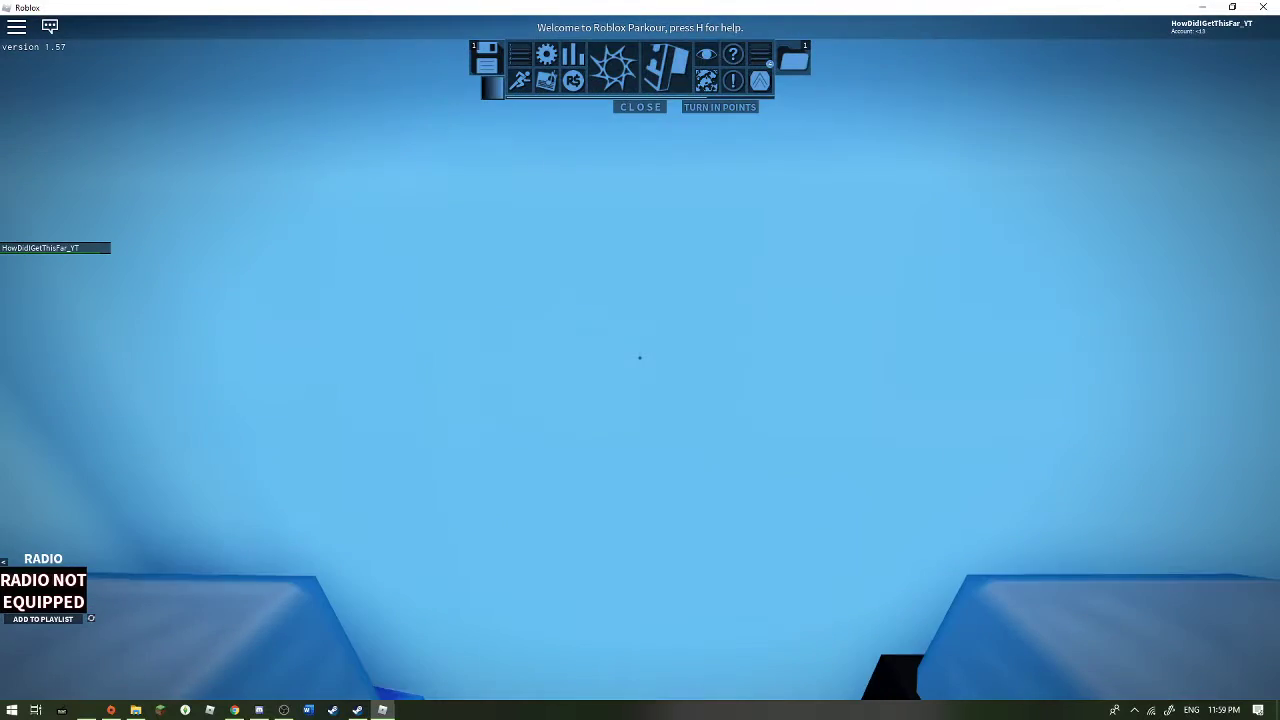
{"action": "key", "text": "space"}
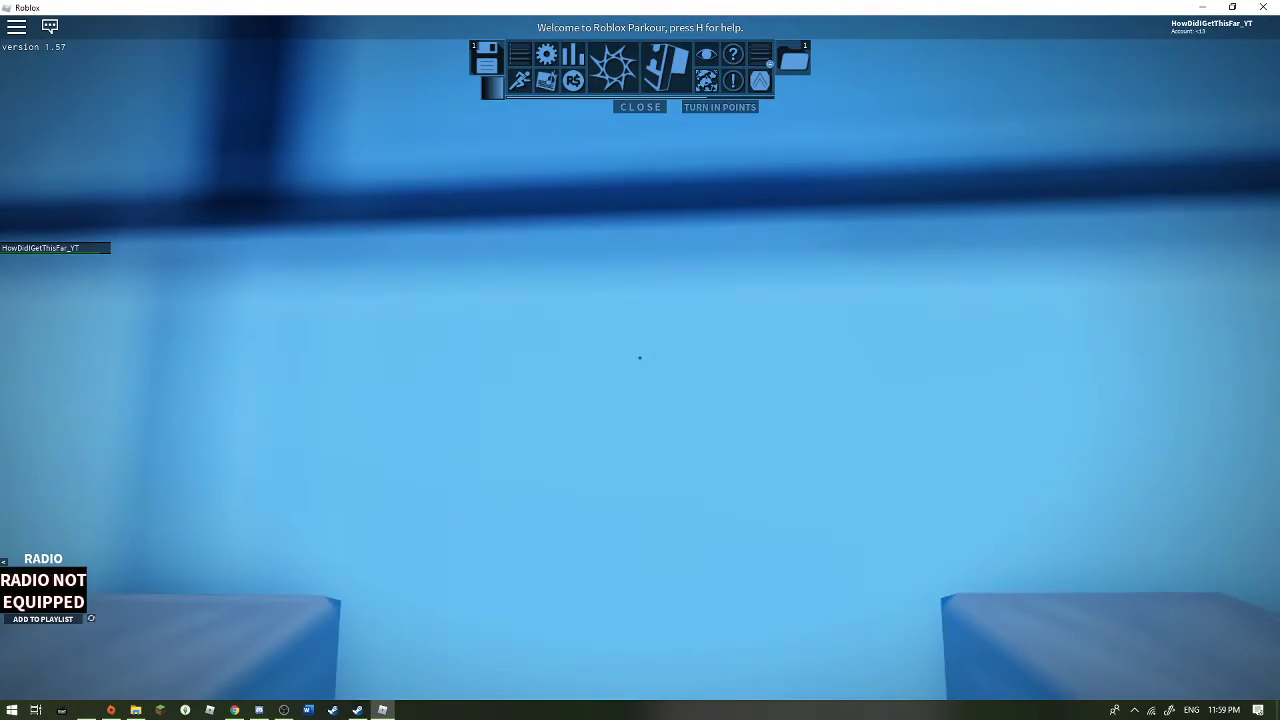
{"action": "key", "text": "space"}
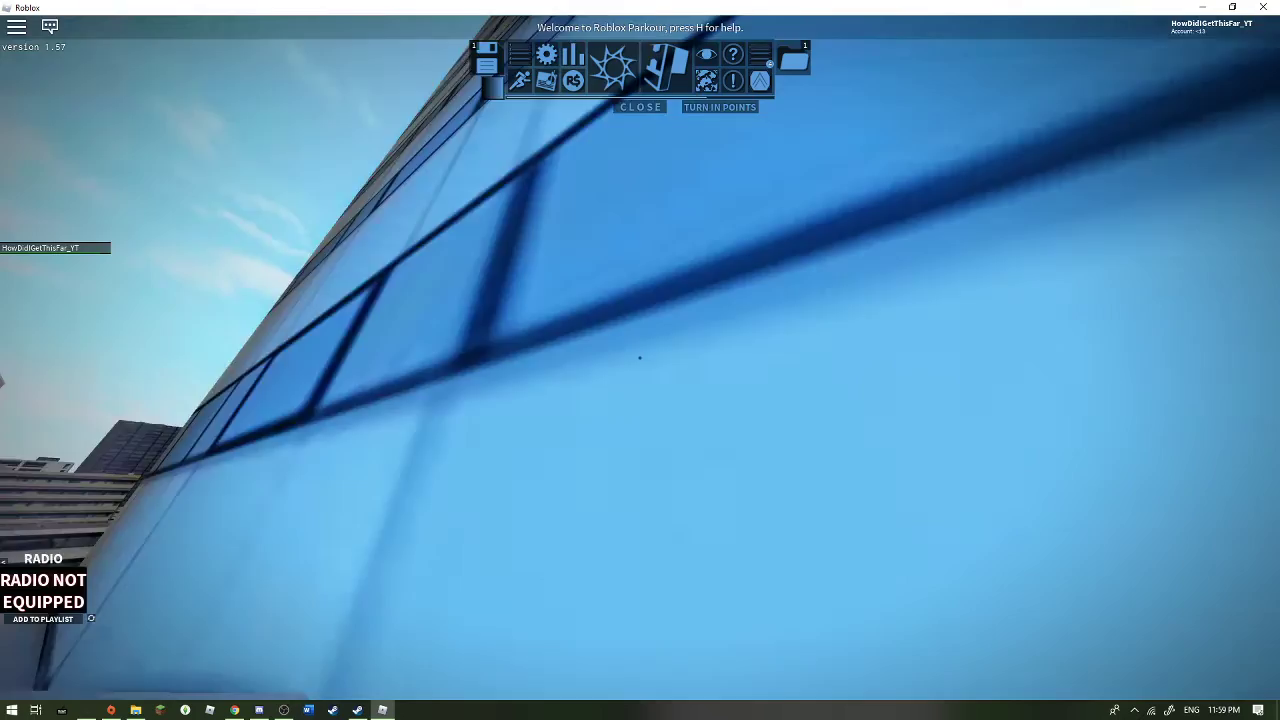
Chain wall jumps, kicks and wall-runs above the skyscrapers, landing on top for +442.
{"action": "key", "text": "space"}
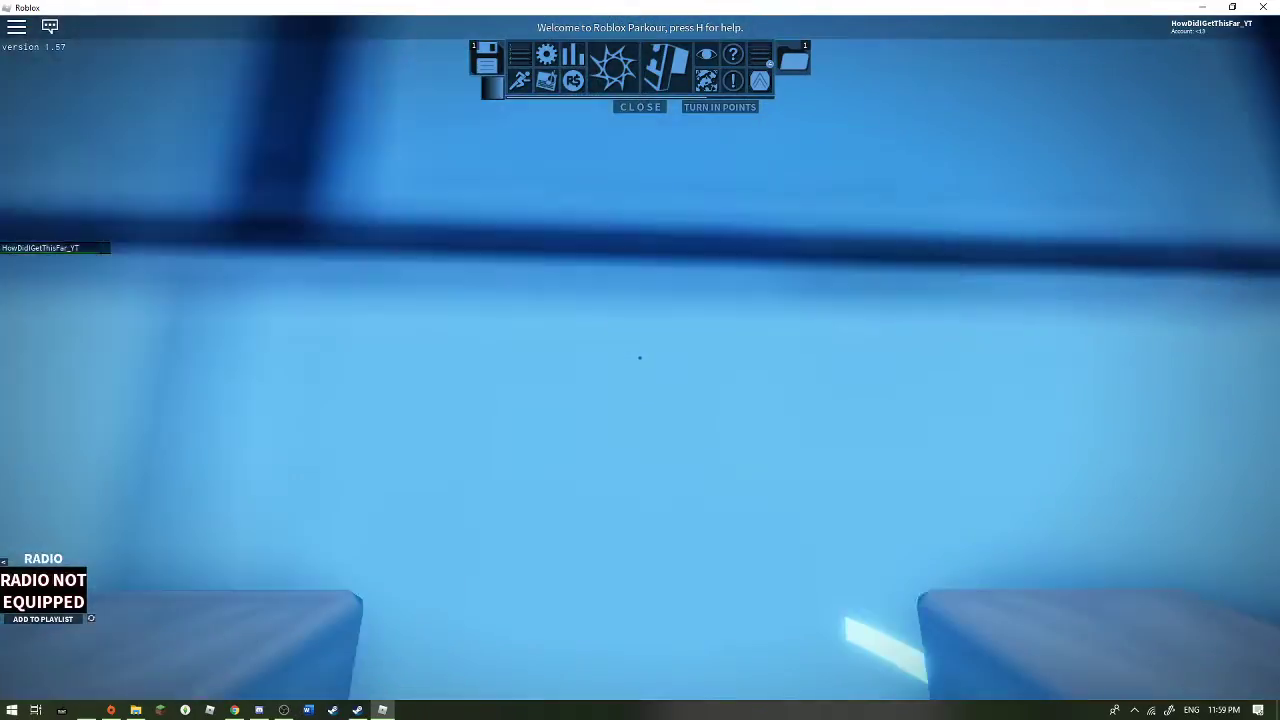
{"action": "key", "text": "space"}
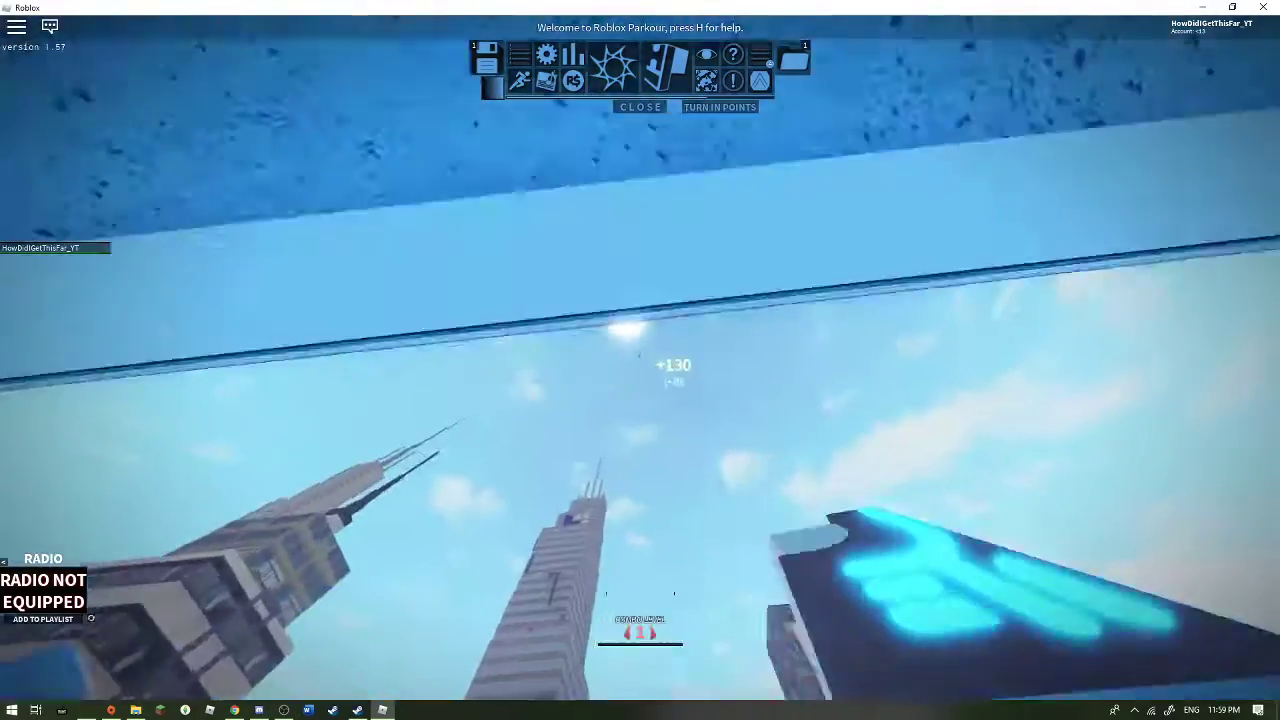
{"action": "key", "text": "space"}
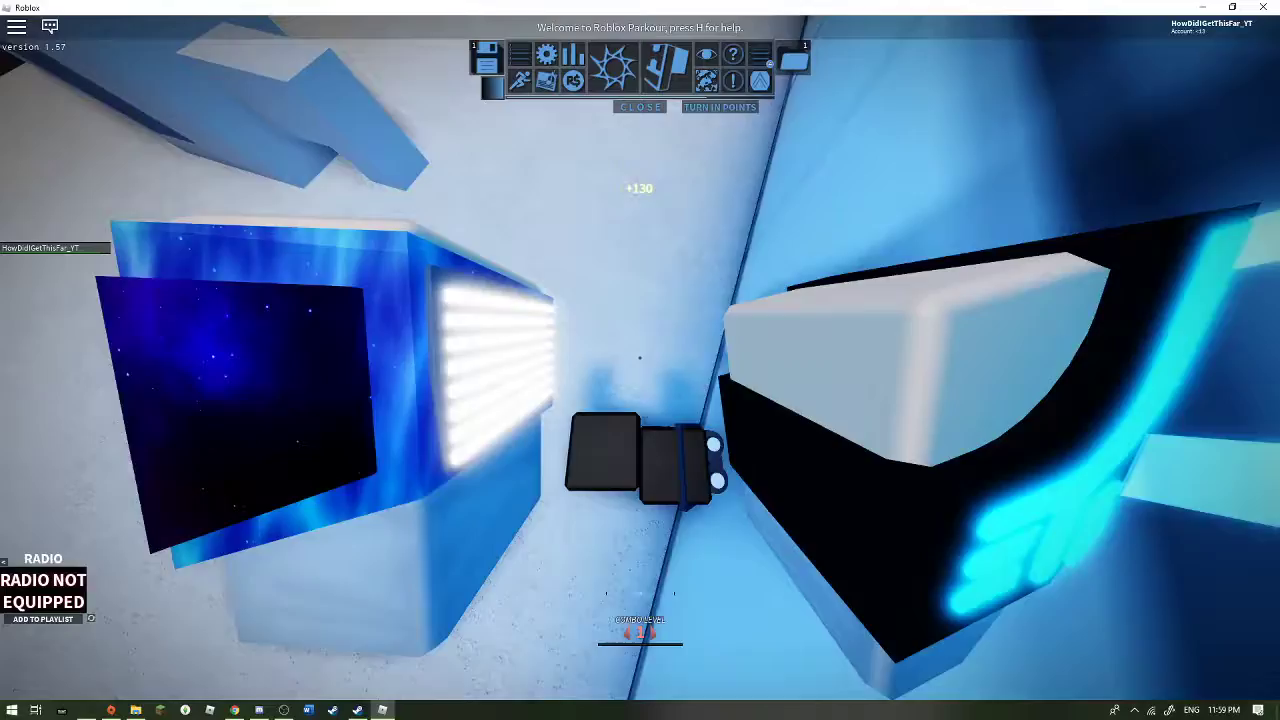
{"action": "key", "text": "space"}
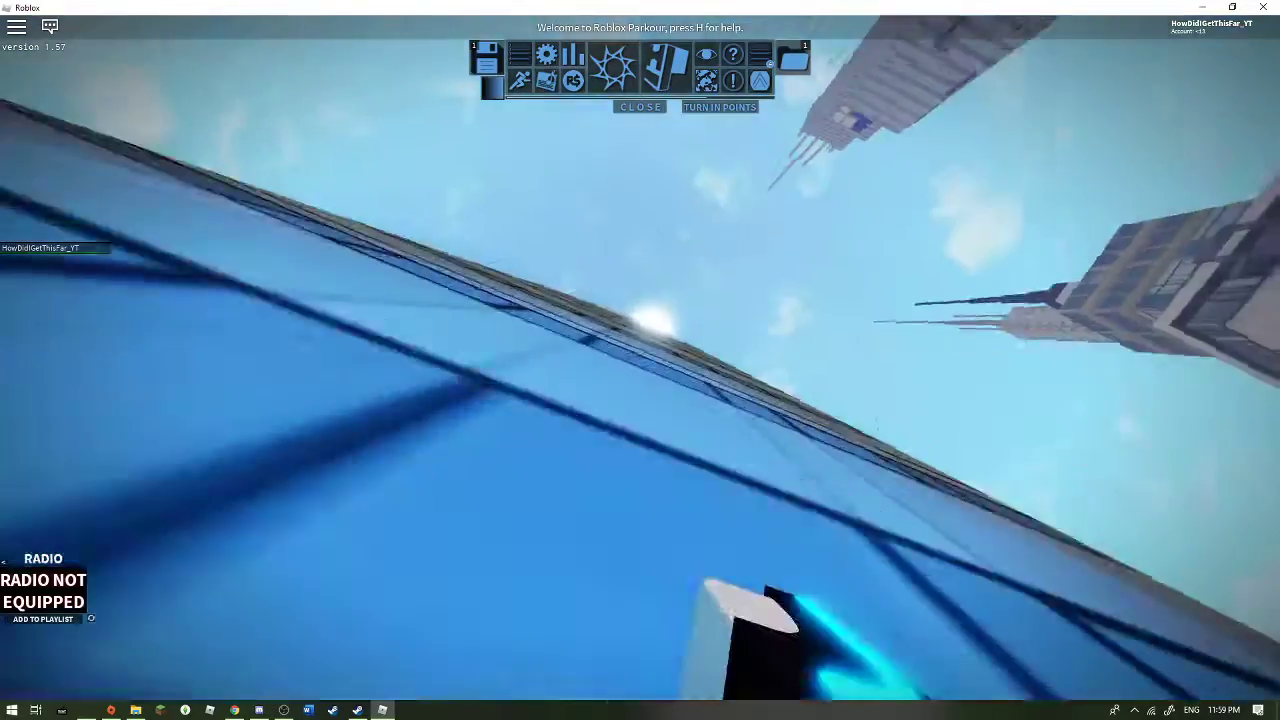
{"action": "key", "text": "space"}
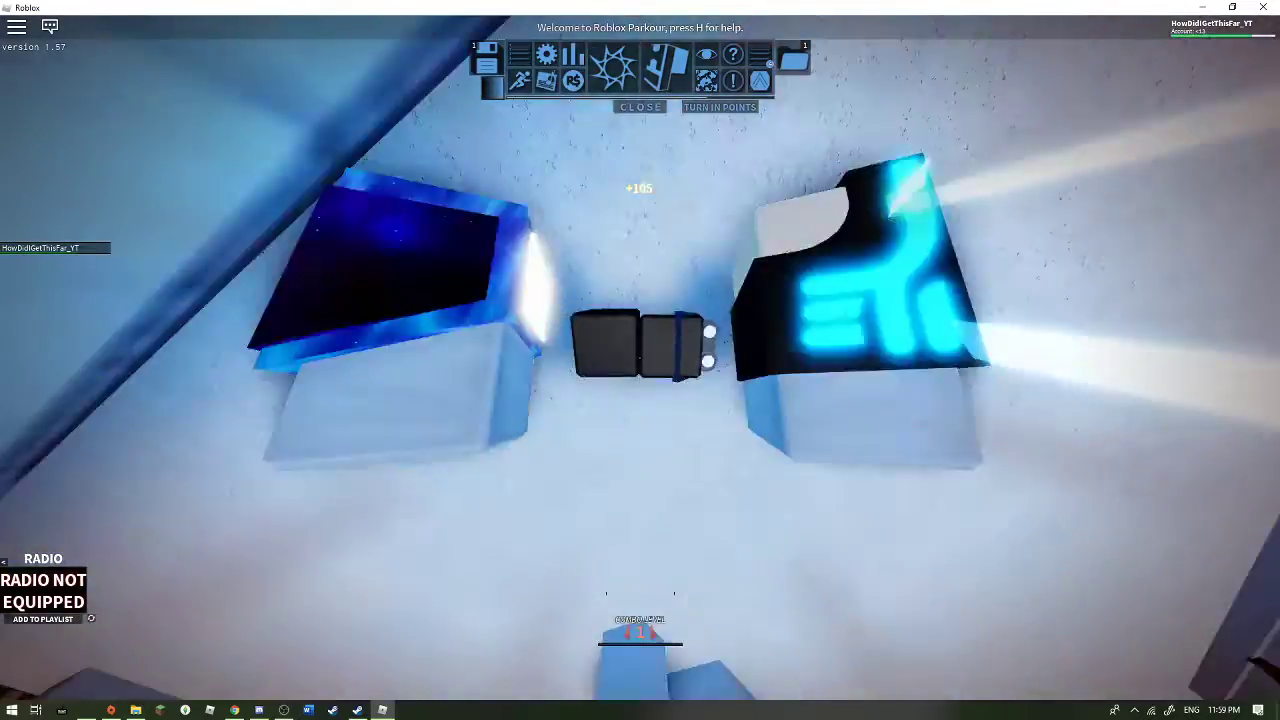
{"action": "key", "text": "space"}
{"action": "key", "text": "space"}
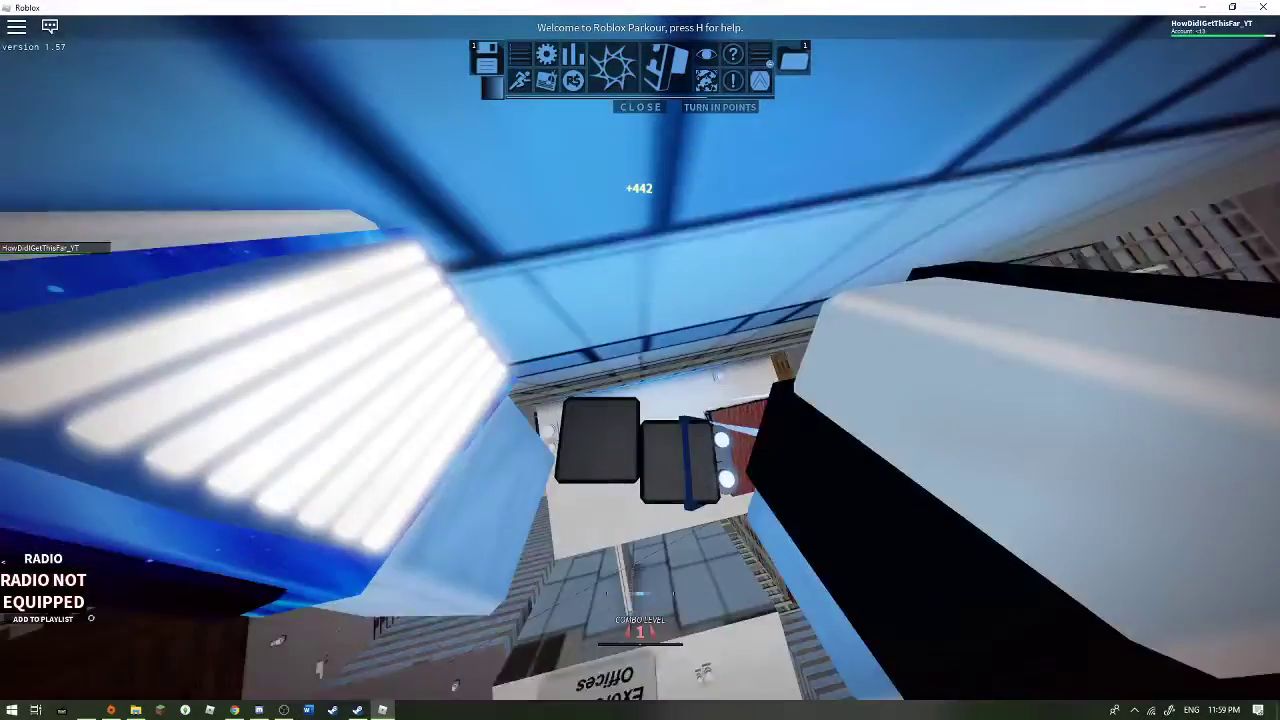
{"action": "key", "text": "space"}
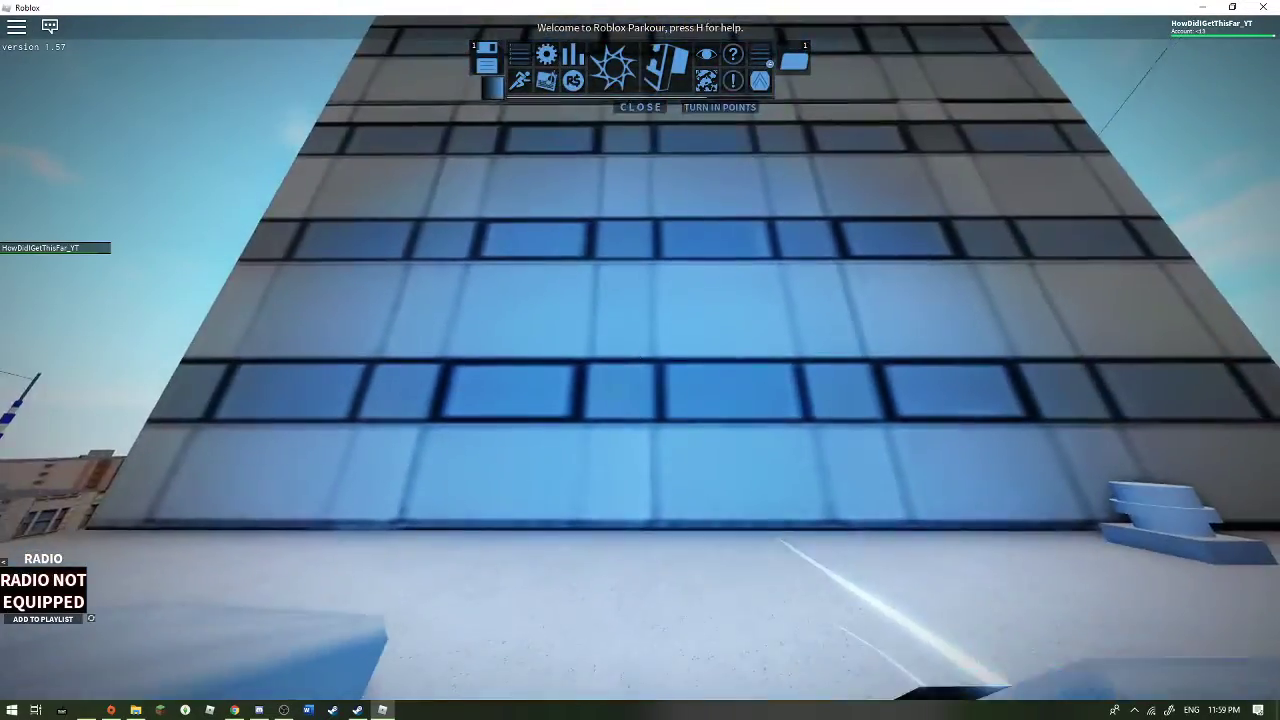
Climb the building facade to the high ledge above the gap between dark towers.
{"action": "key", "text": "space"}
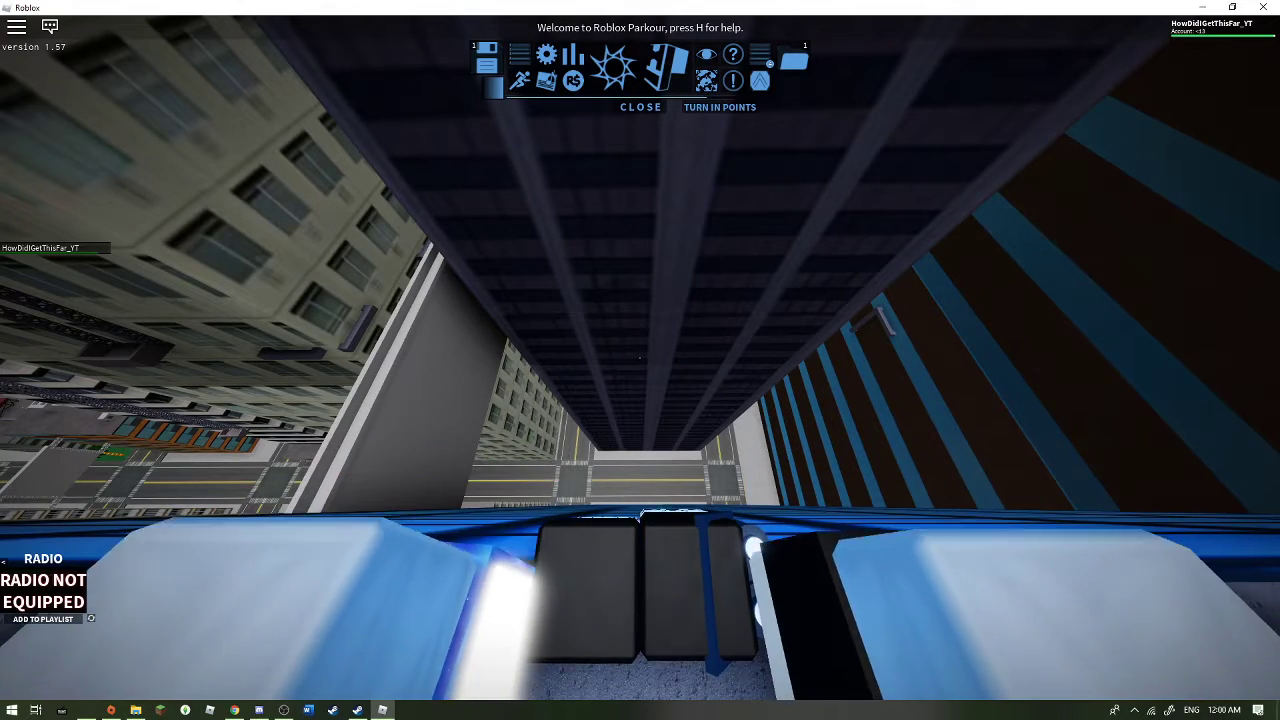
Wall-jump back and forth between the two buildings, grab a ledge and climb onto the roof.
{"action": "key", "text": "space"}
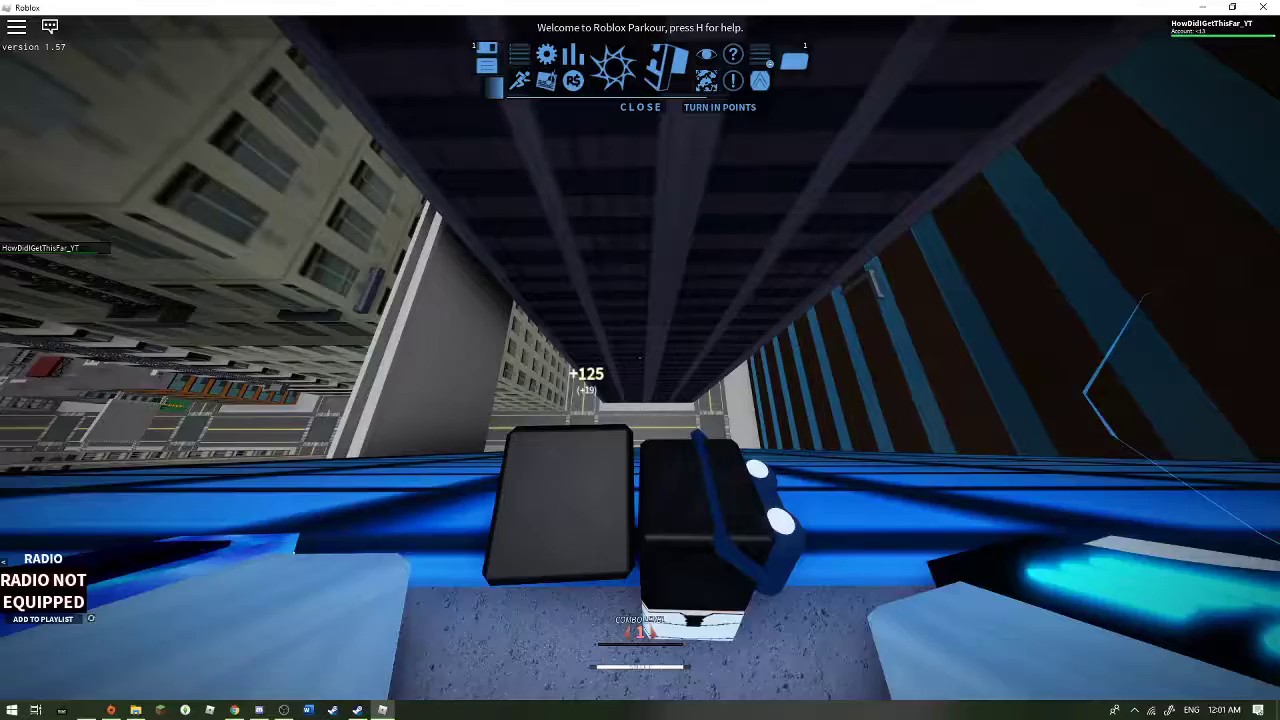
{"action": "key", "text": "w"}
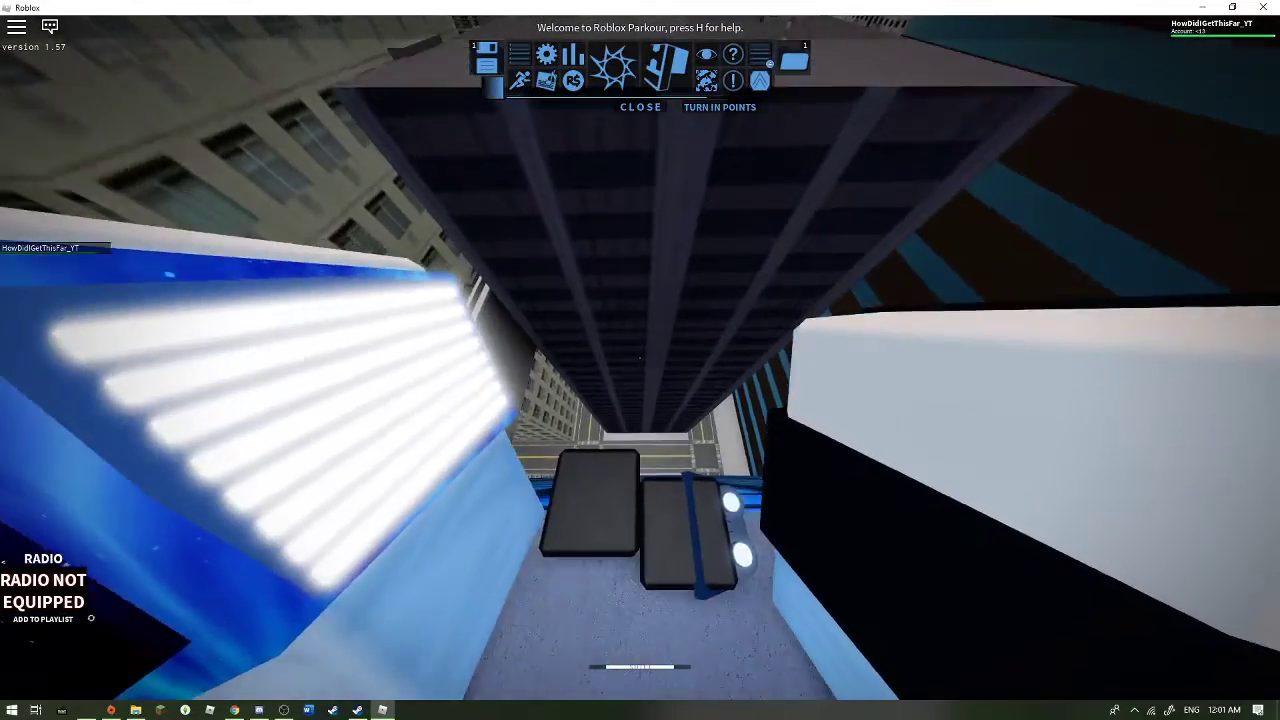
{"action": "key", "text": "space"}
{"action": "key", "text": "space"}
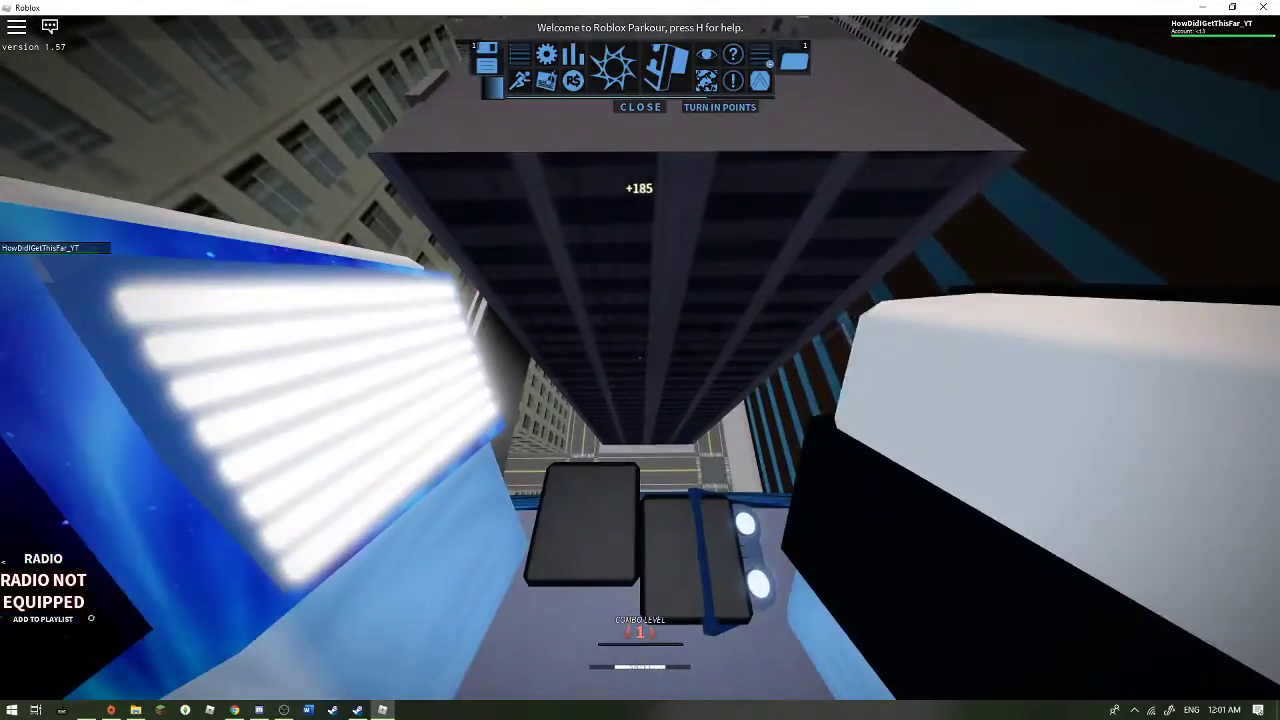
{"action": "key", "text": "space"}
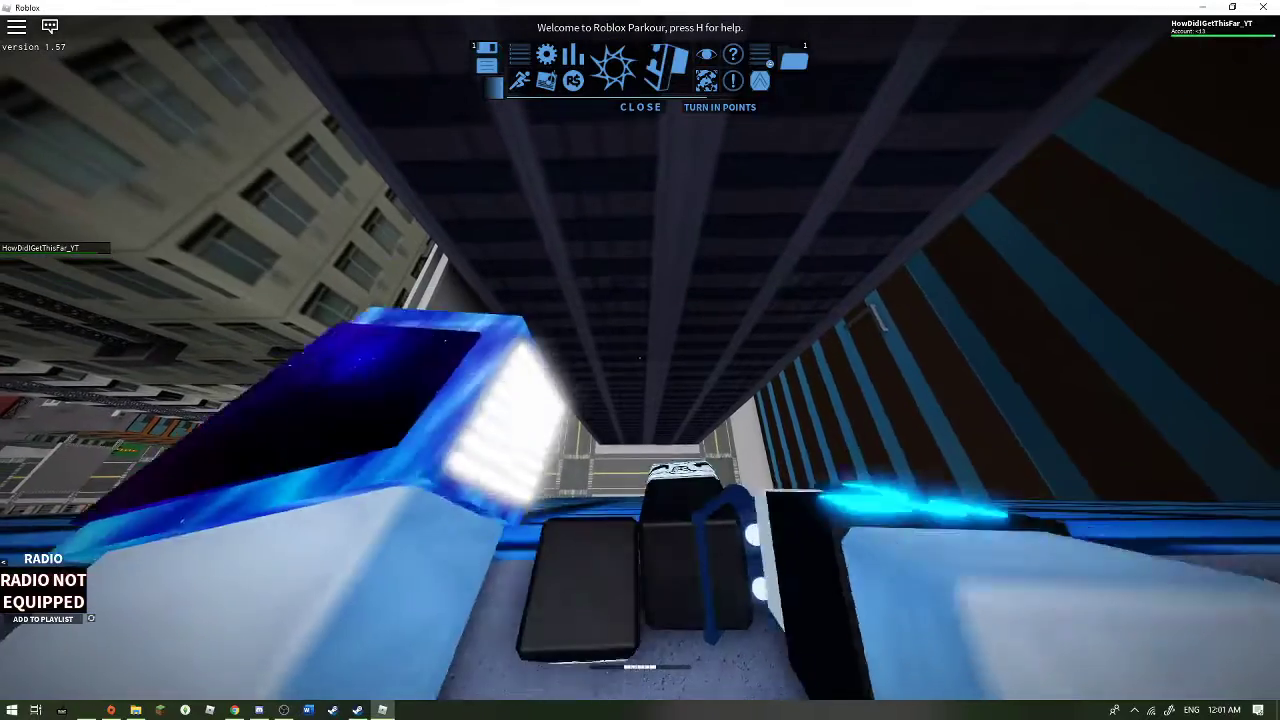
{"action": "key", "text": "space"}
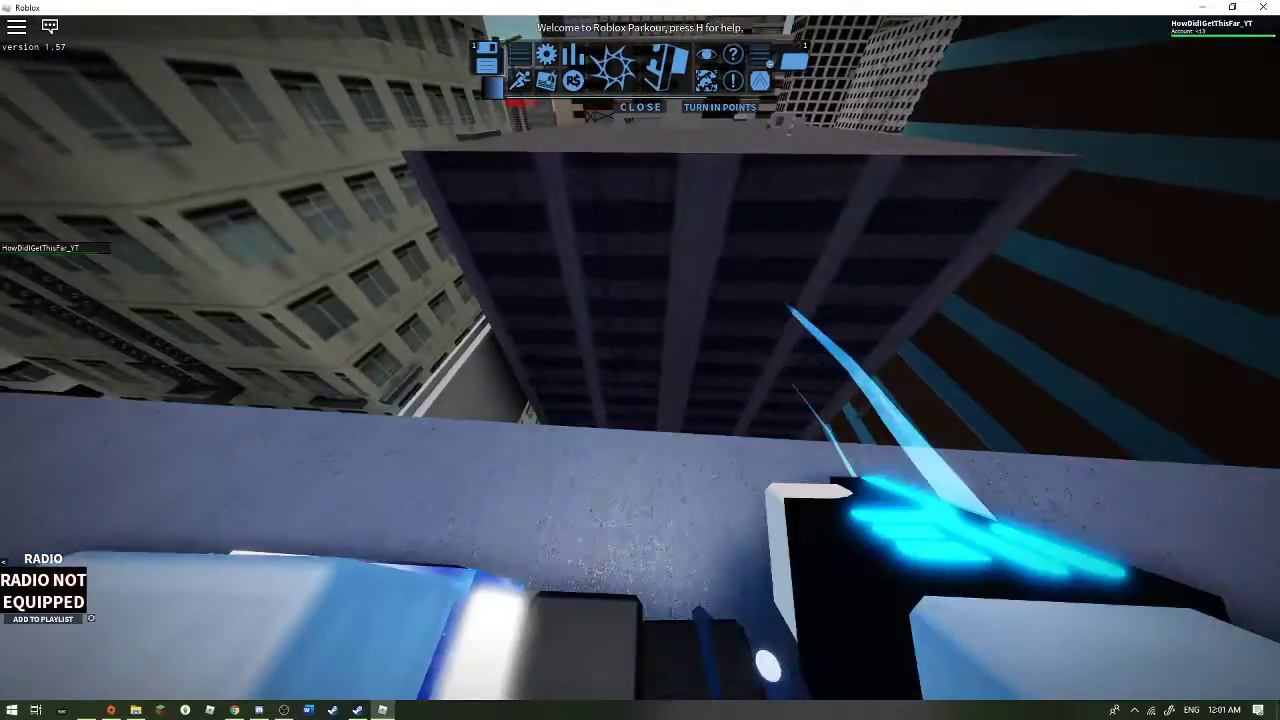
{"action": "key", "text": "space"}
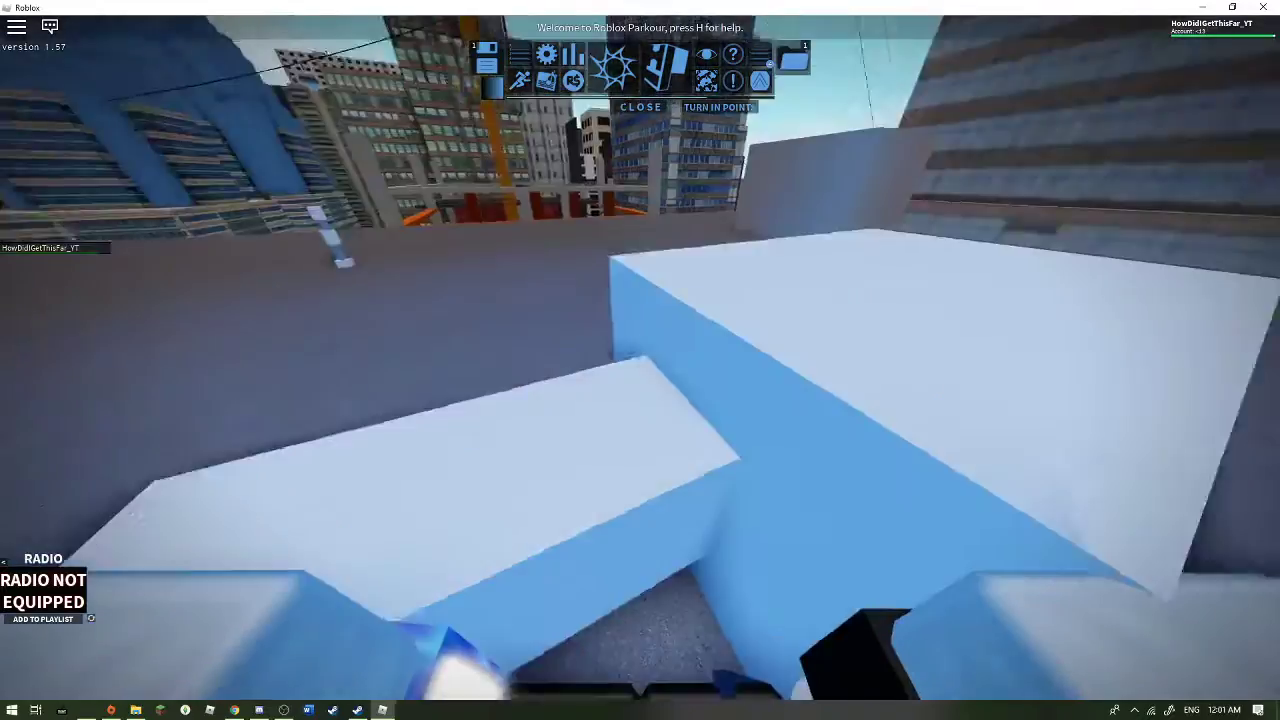
Run across the roof, drop and roll through the gap, and climb the blue-windowed wall.
{"action": "key", "text": "w"}
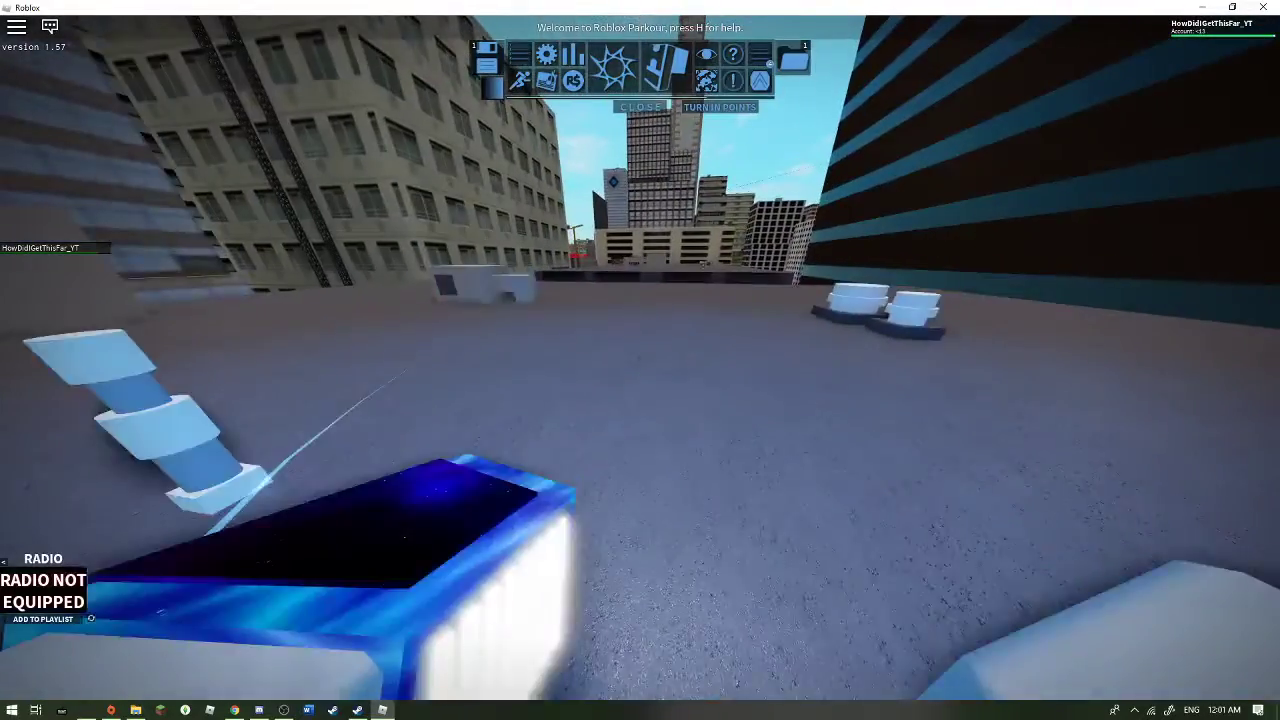
{"action": "key", "text": "space"}
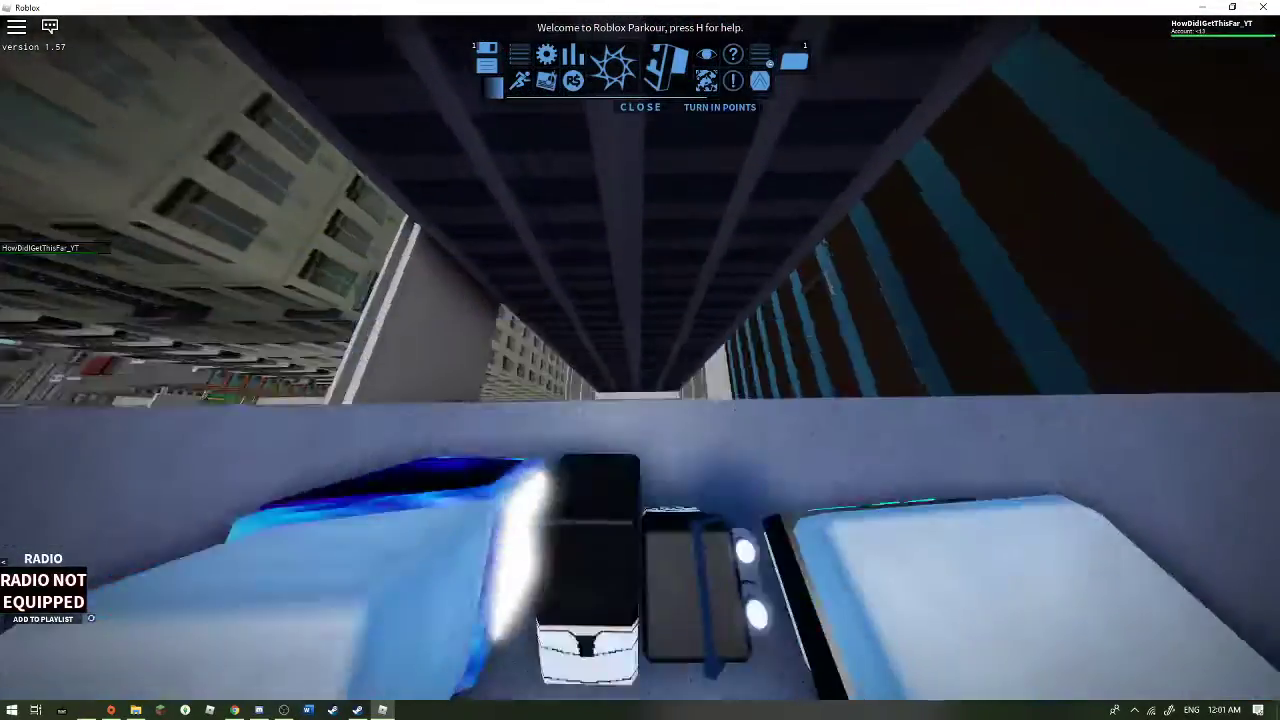
{"action": "key", "text": "w"}
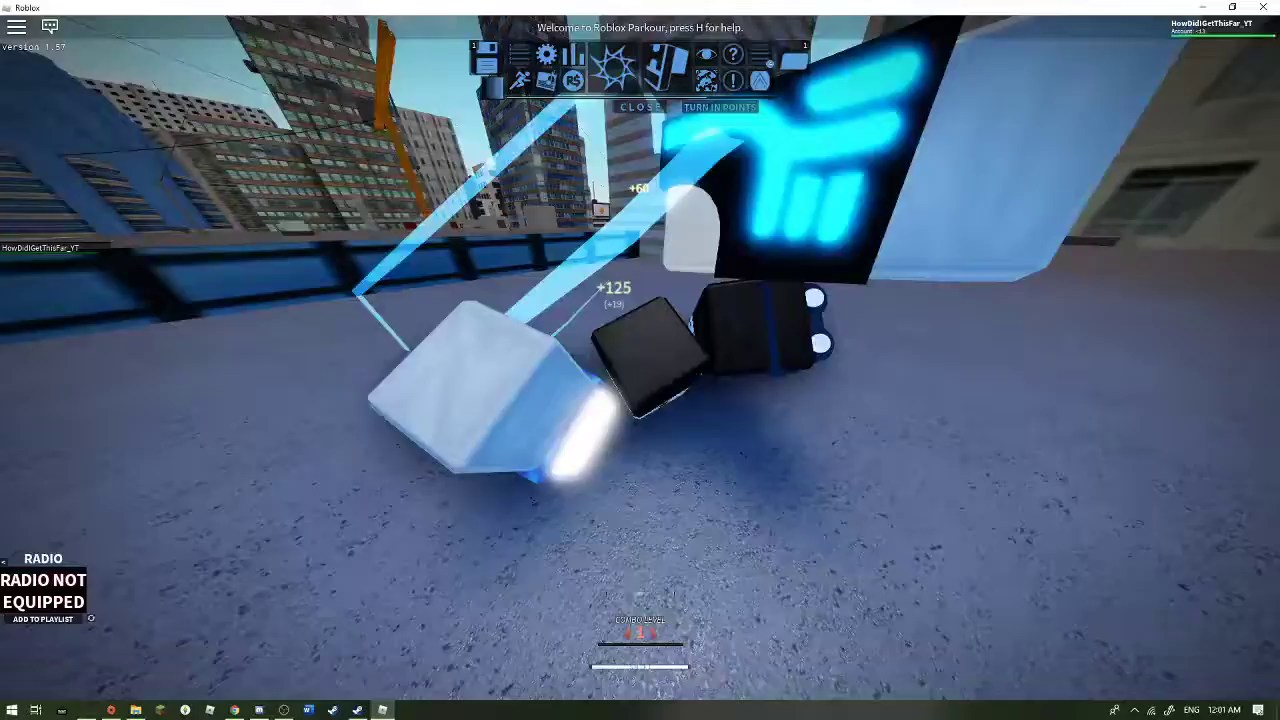
{"action": "key", "text": "w"}
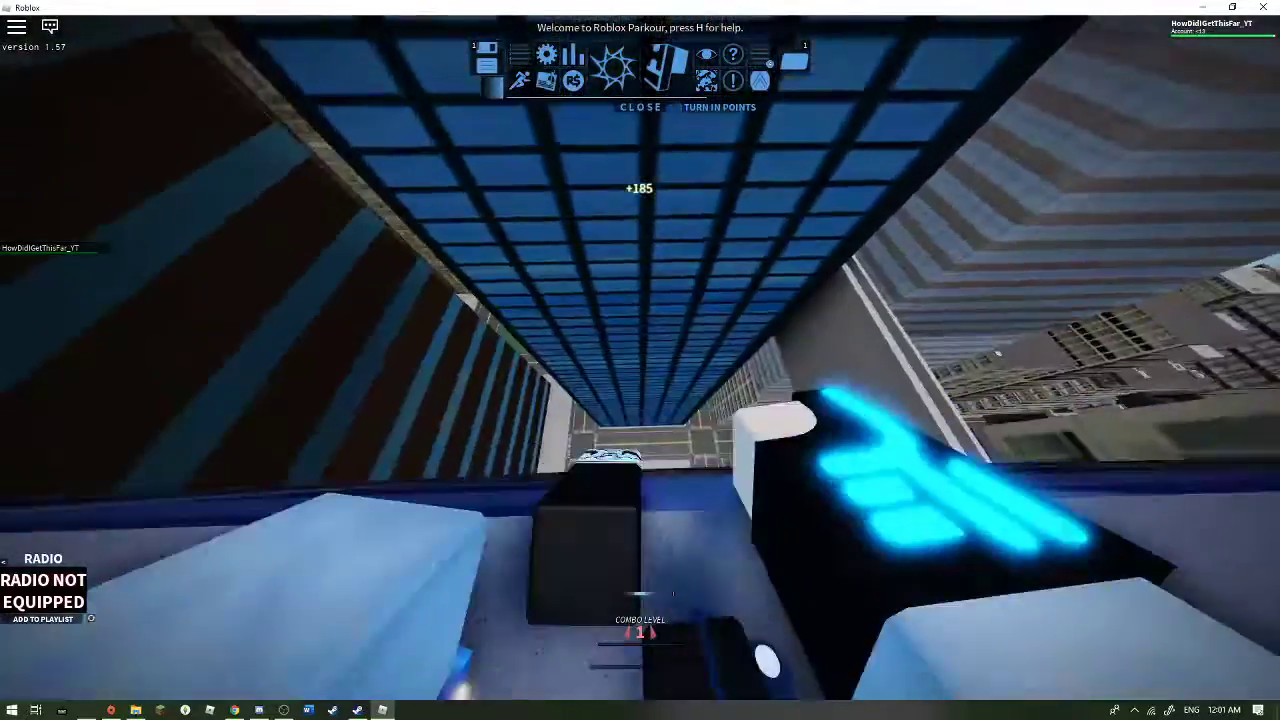
{"action": "key", "text": "w"}
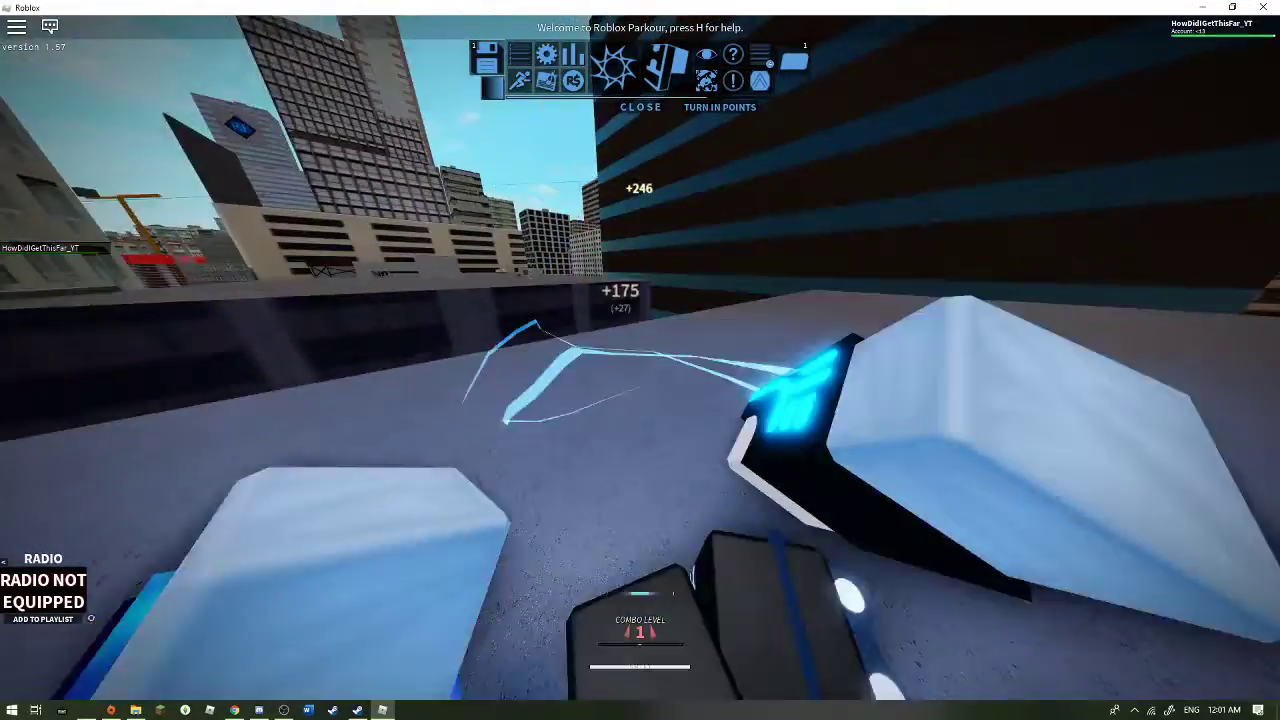
{"action": "key", "text": "w"}
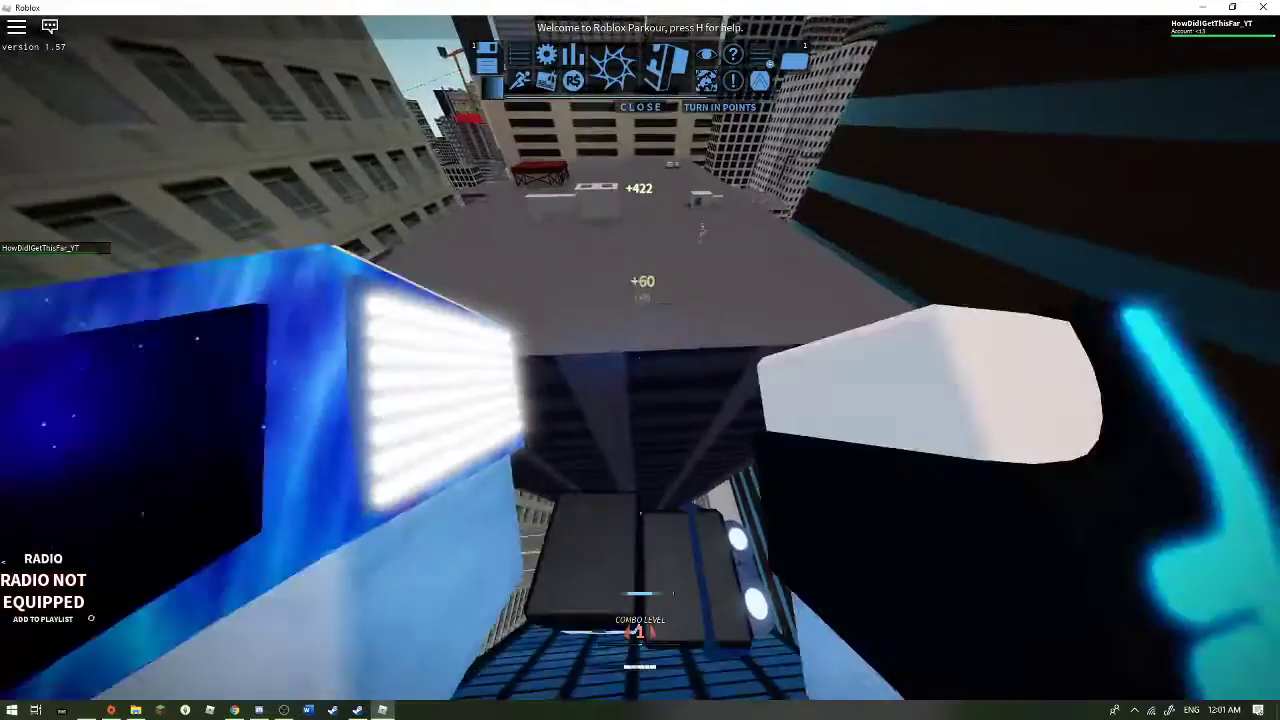
Leap gaps, vault ledges and roll across successive rooftops toward the blue building.
{"action": "key", "text": "w"}
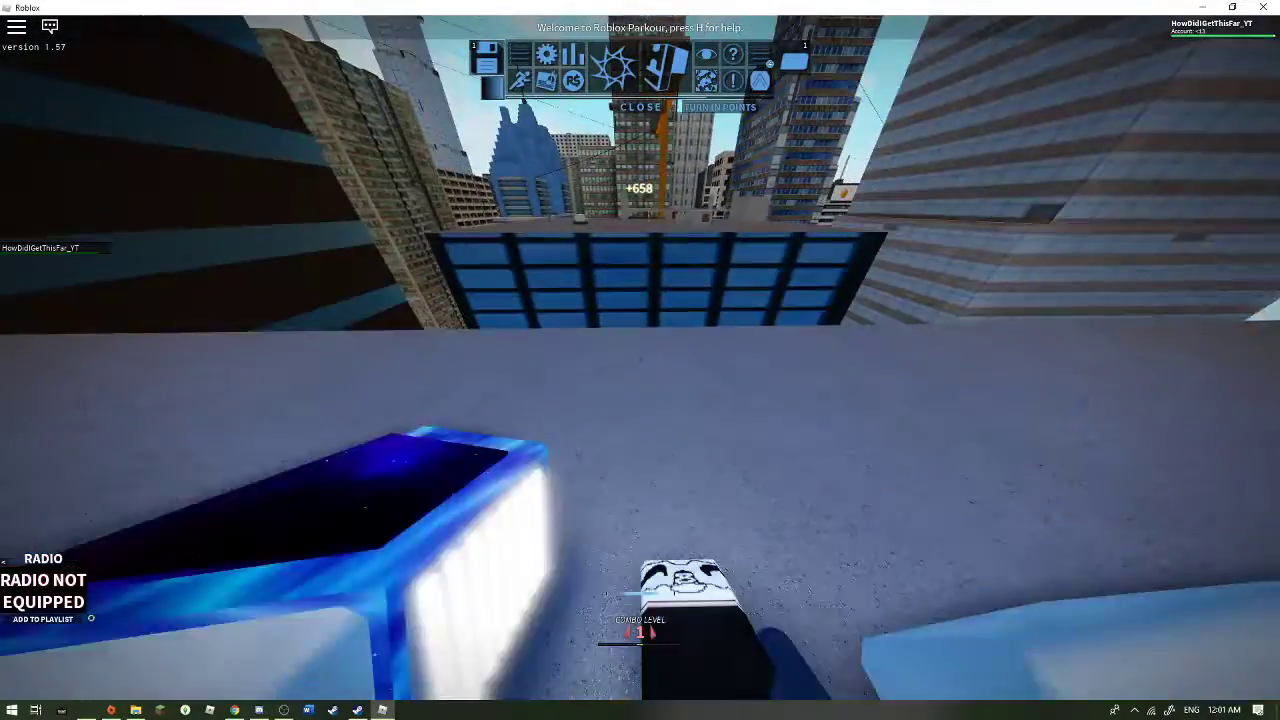
{"action": "key", "text": "w"}
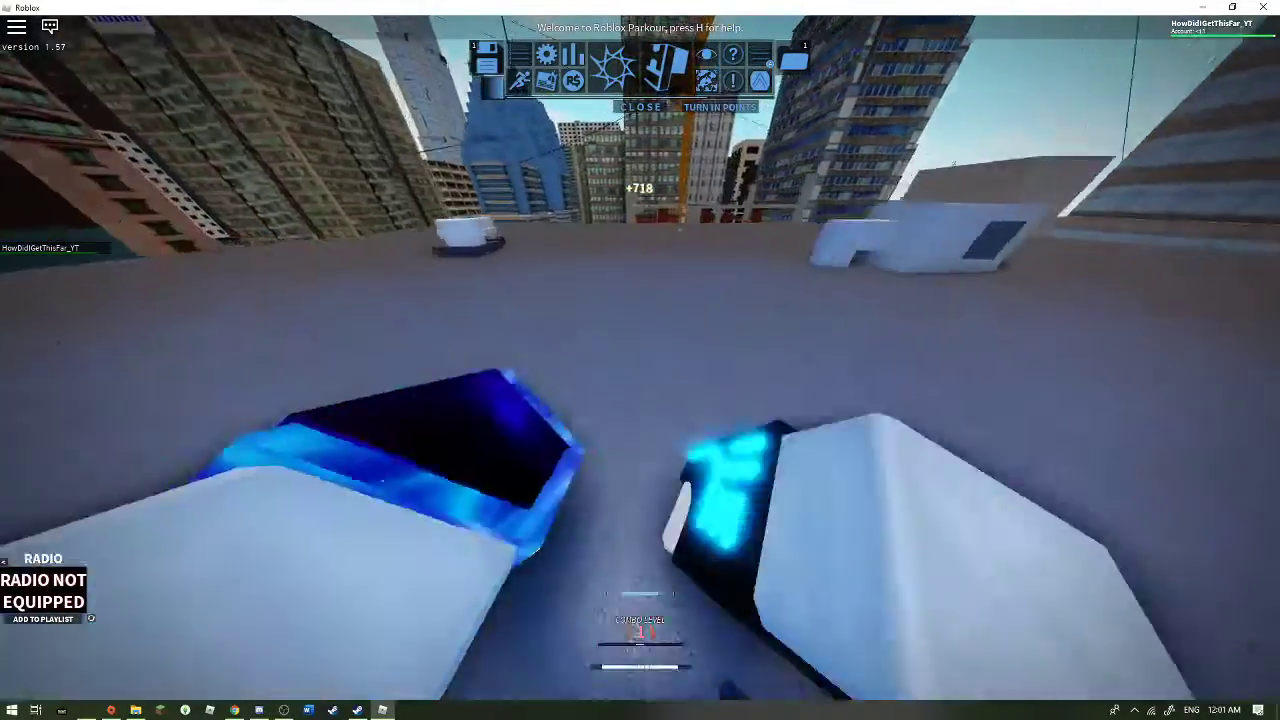
{"action": "key", "text": "w"}
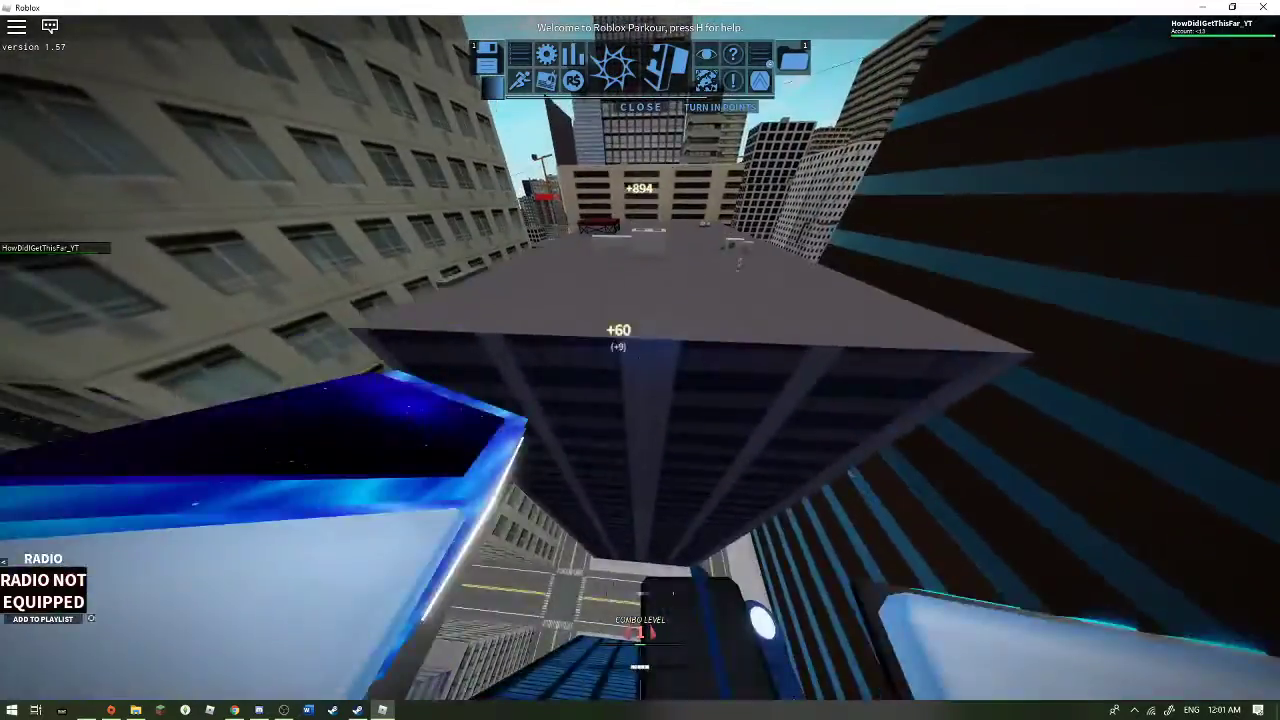
{"action": "key", "text": "w"}
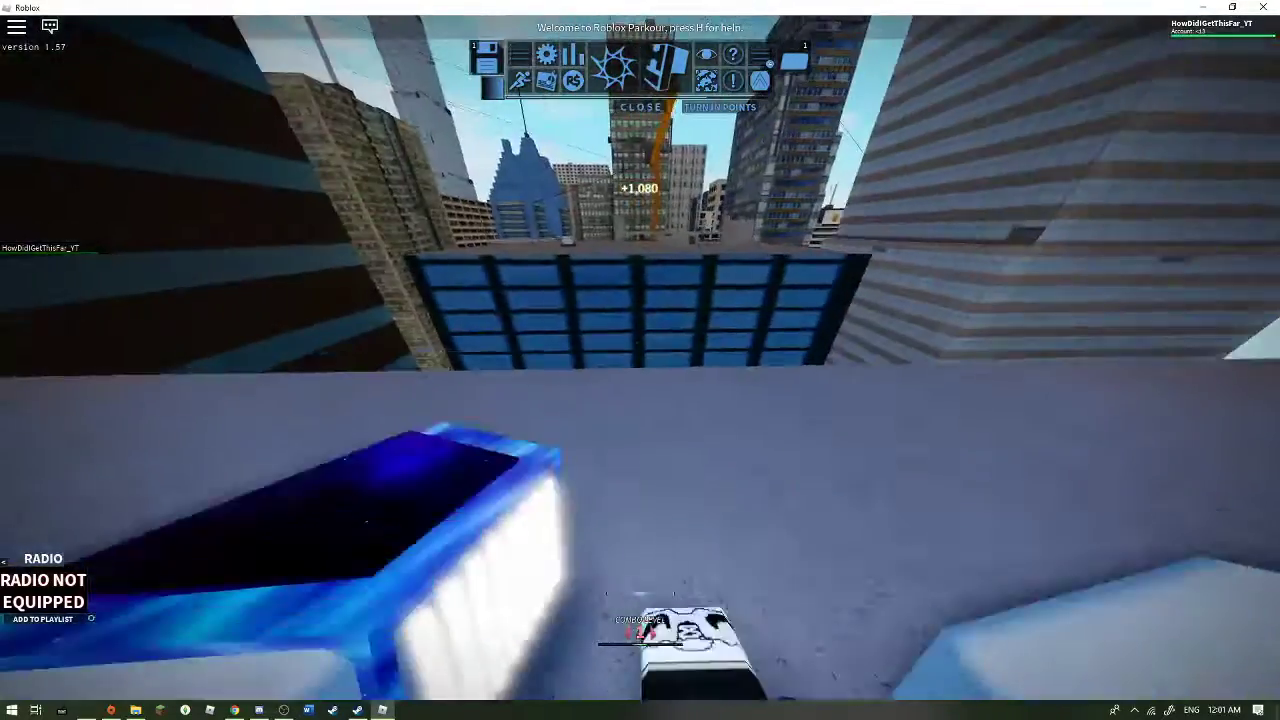
{"action": "key", "text": "w"}
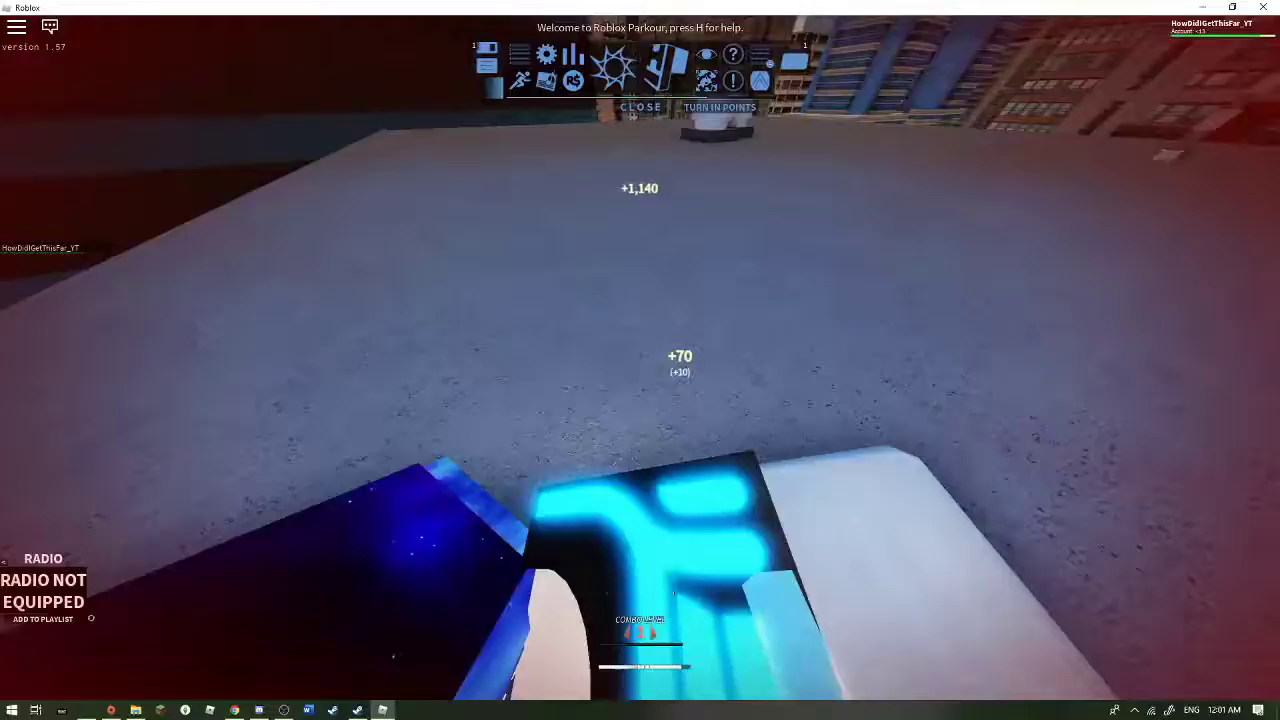
{"action": "key", "text": "w"}
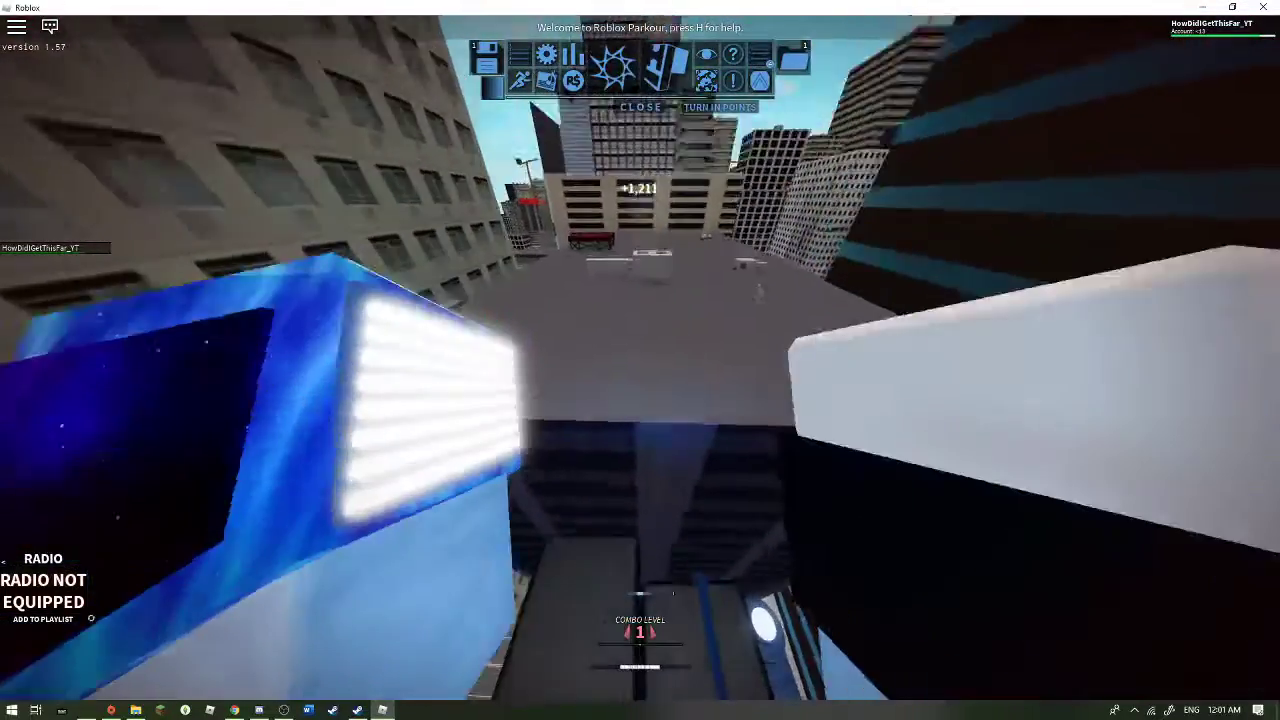
{"action": "key", "text": "w"}
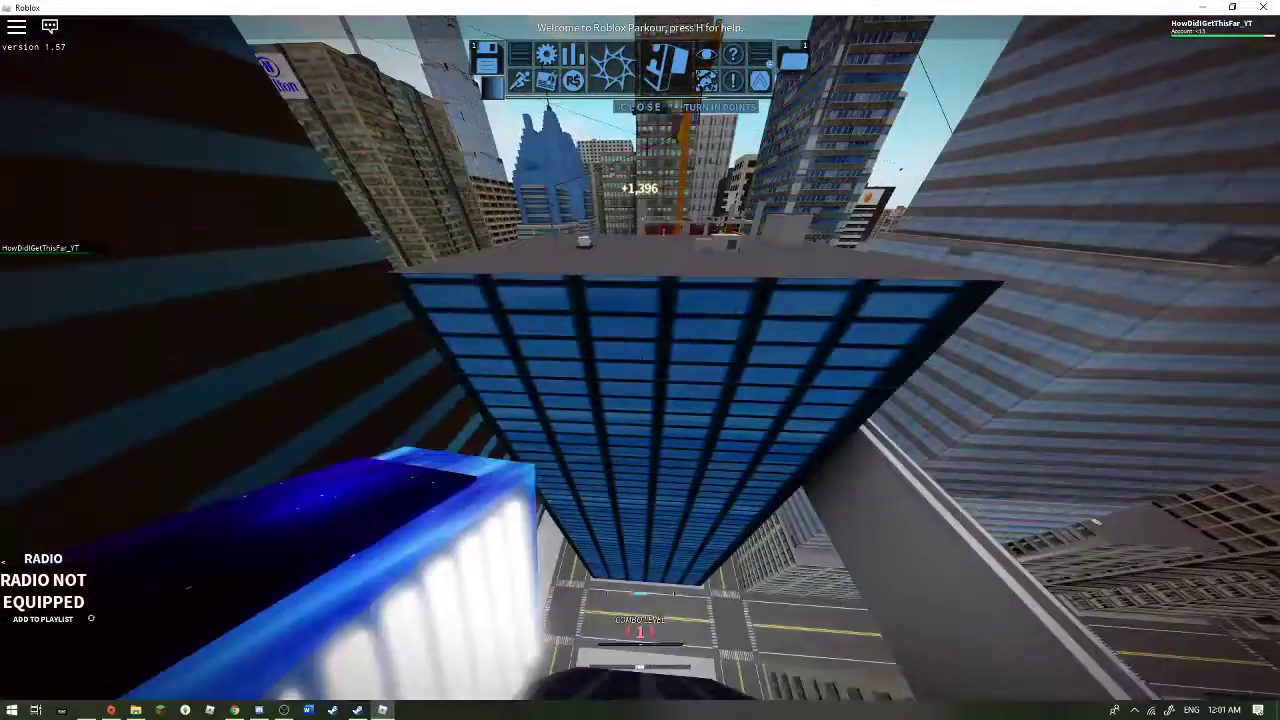
Vault and slide across rooftops, then drop to lower roofs, pushing the combo past +2,300.
{"action": "key", "text": "w"}
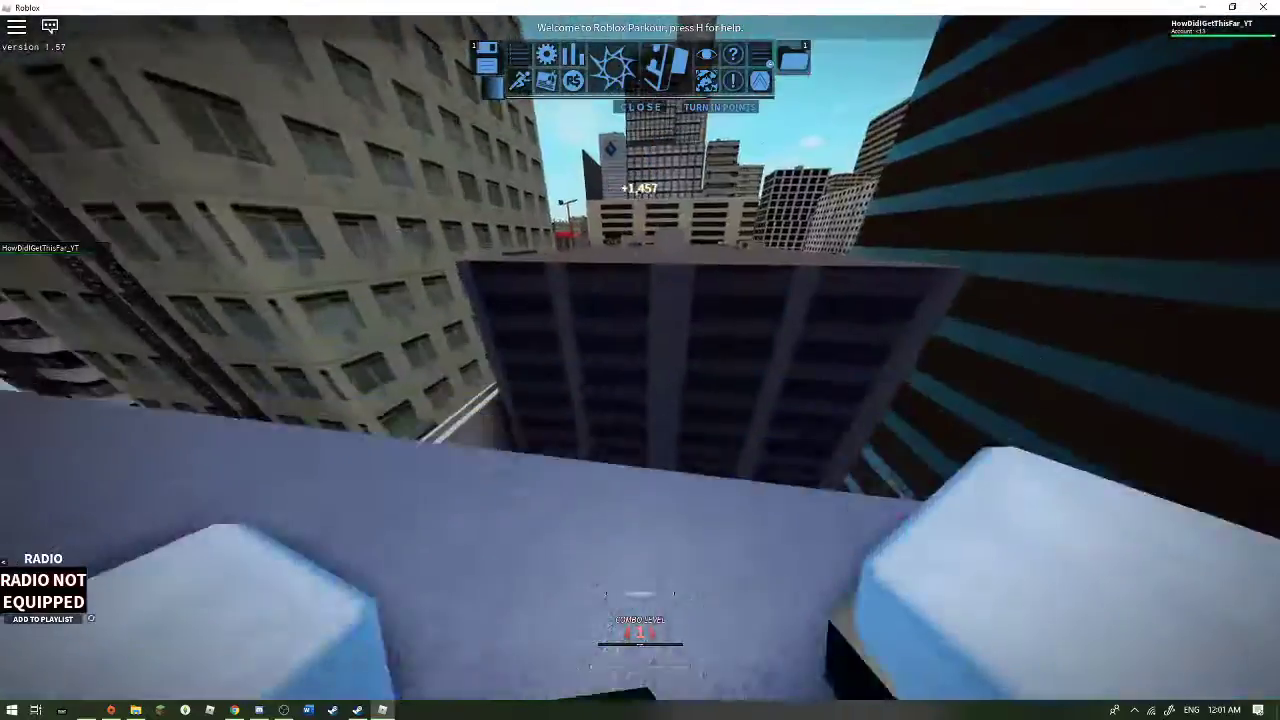
{"action": "key", "text": "w"}
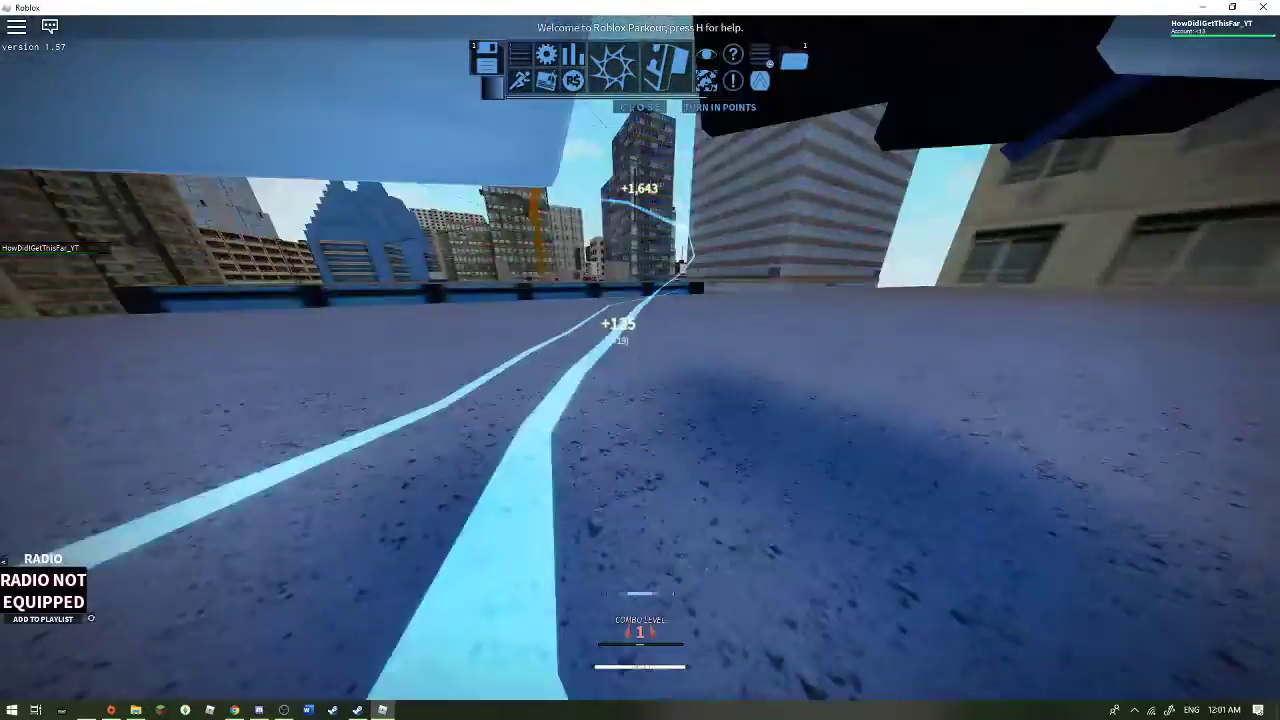
{"action": "key", "text": "w"}
{"action": "key", "text": "w"}
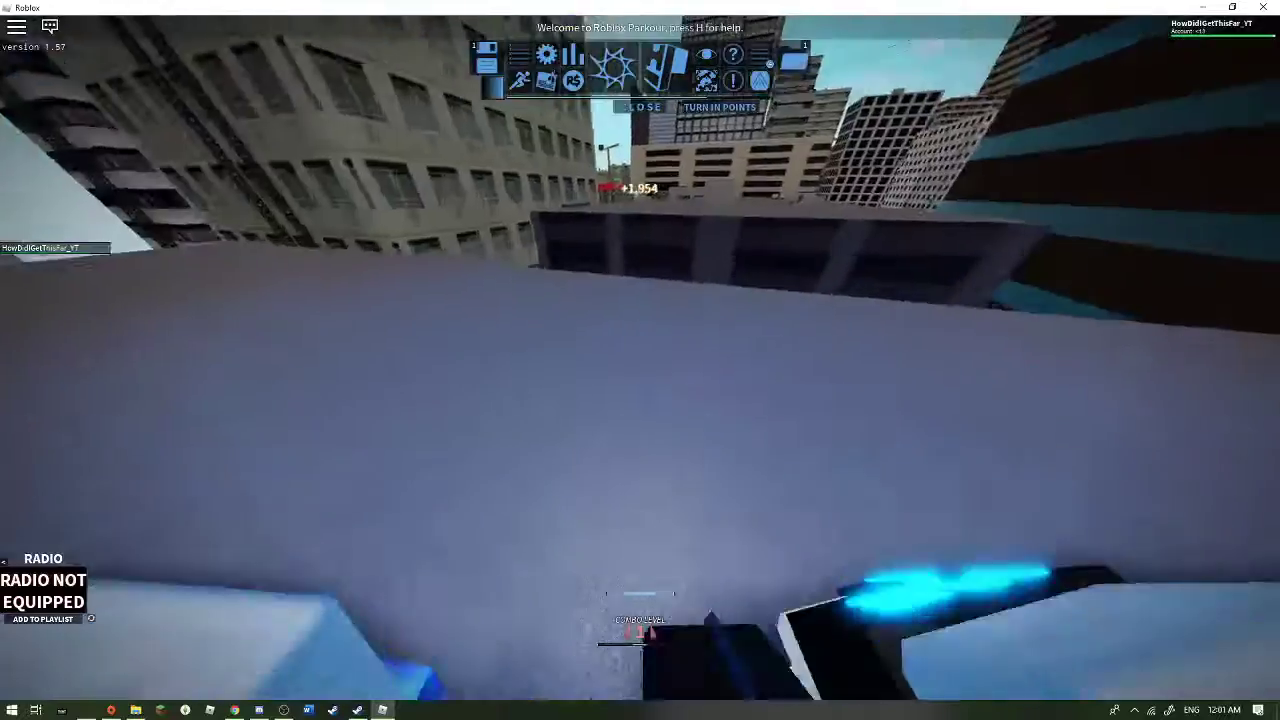
{"action": "key", "text": "w"}
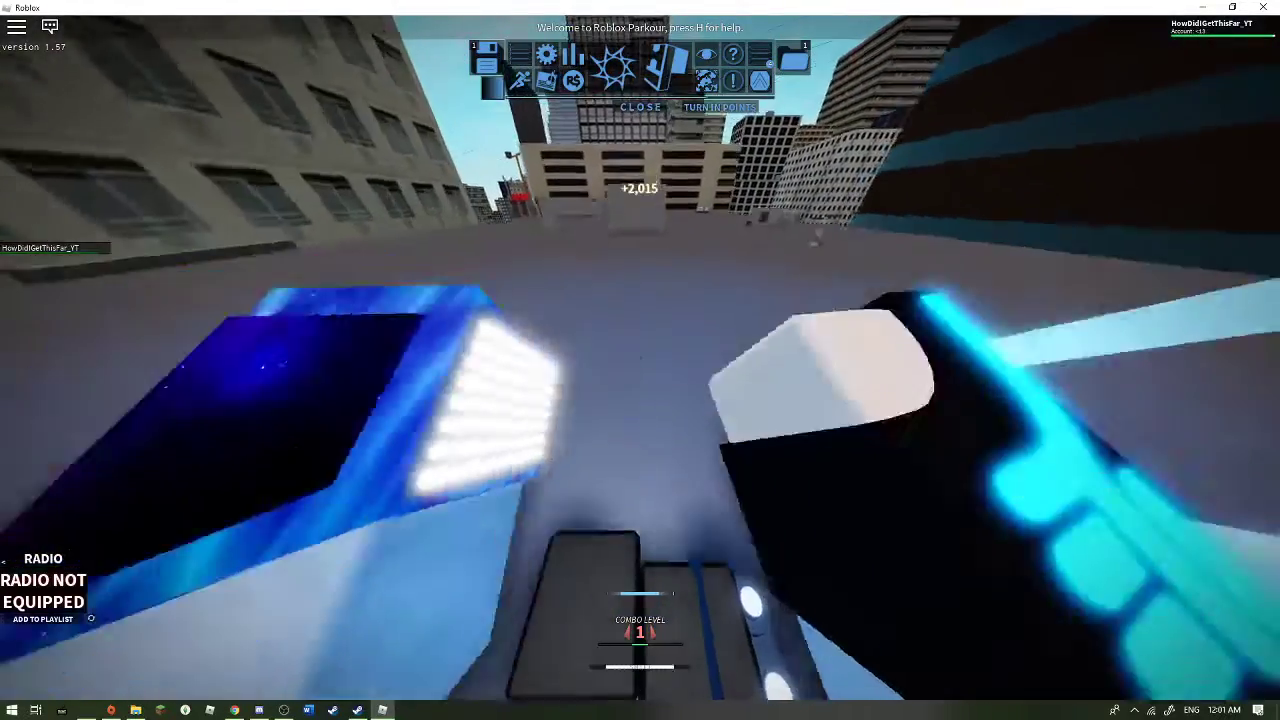
{"action": "key", "text": "w"}
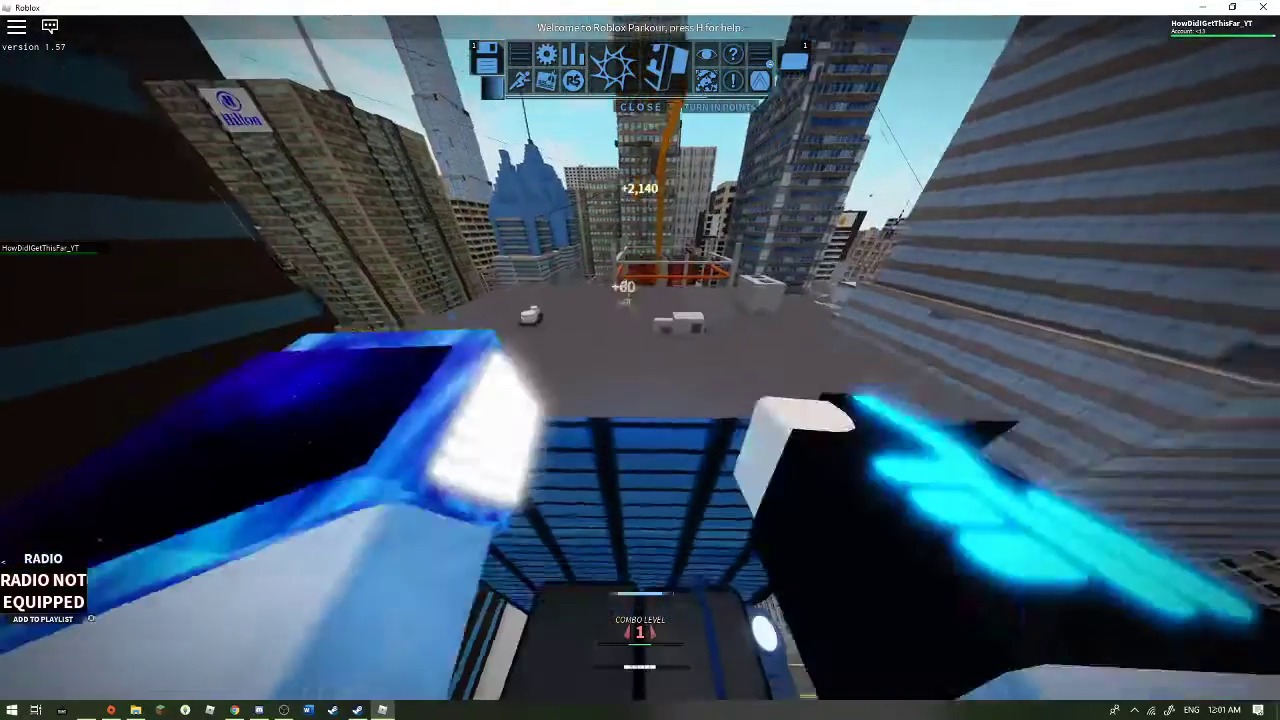
{"action": "key", "text": "w"}
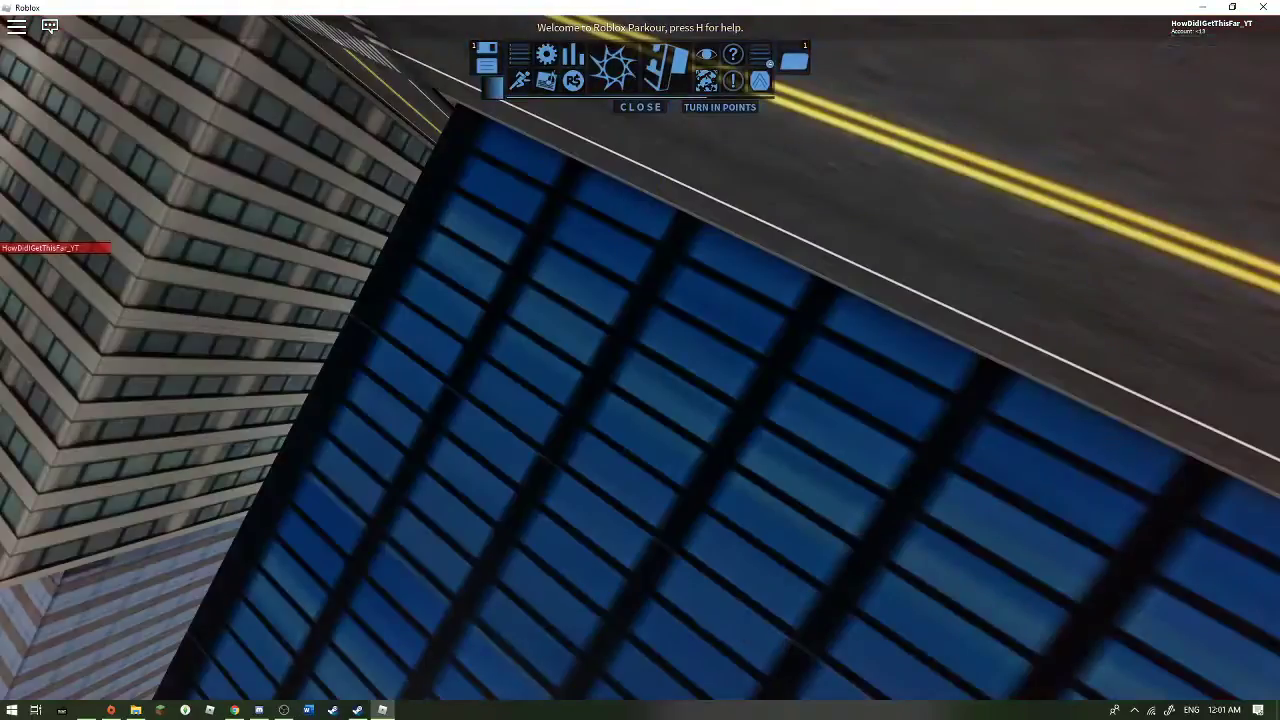
Respawn, vault the ledge and jump past the orange railings, banking a +135 combo.
{"action": "key", "text": "BackSpace"}
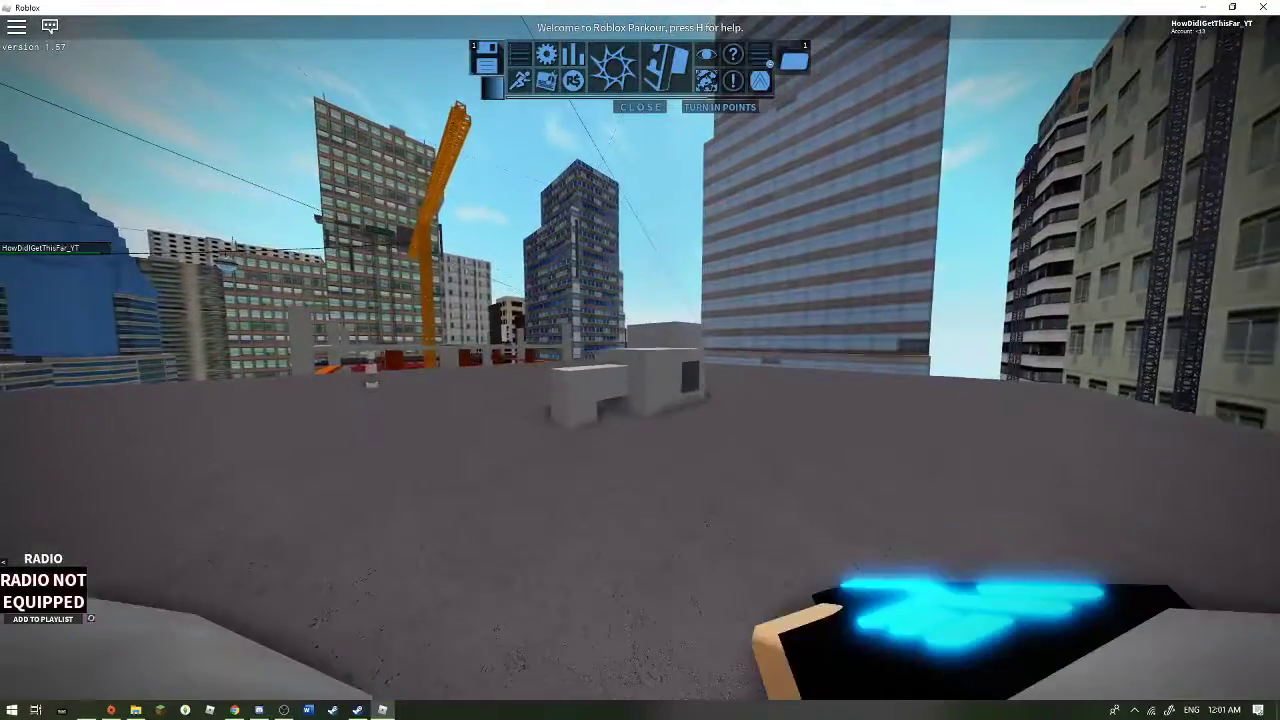
{"action": "key", "text": "w"}
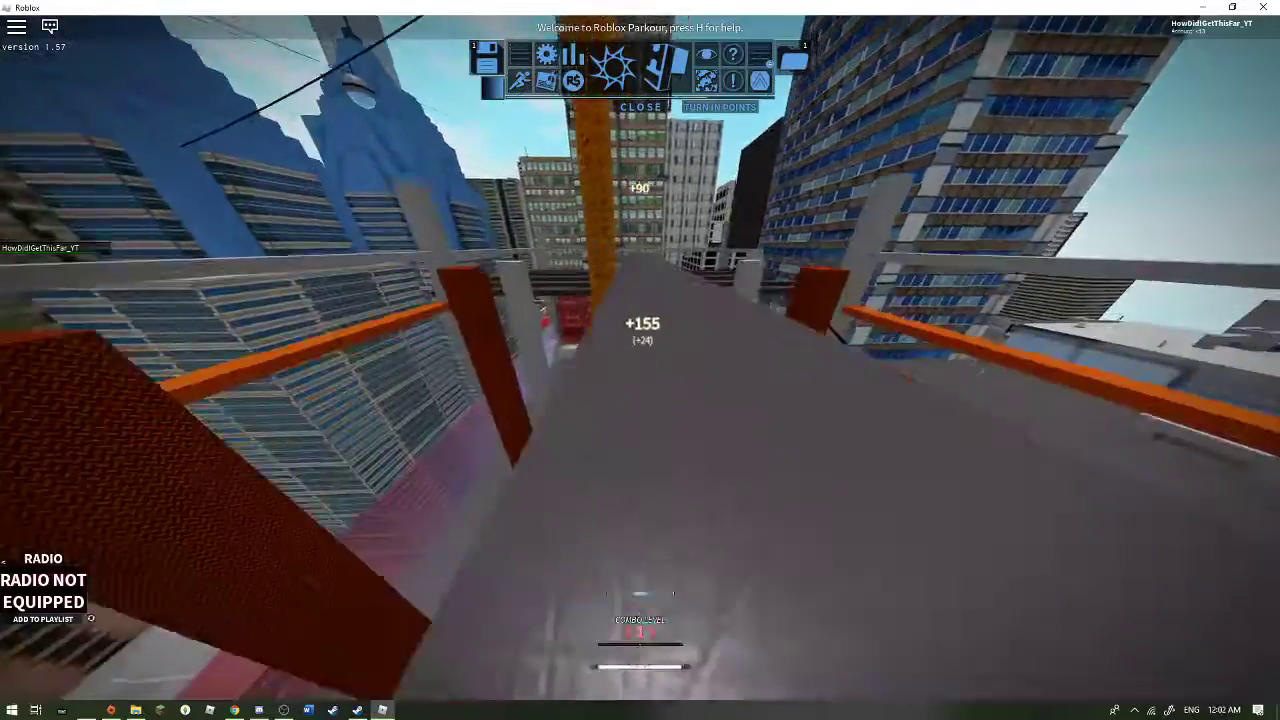
{"action": "key", "text": "space"}
{"action": "key", "text": "space"}
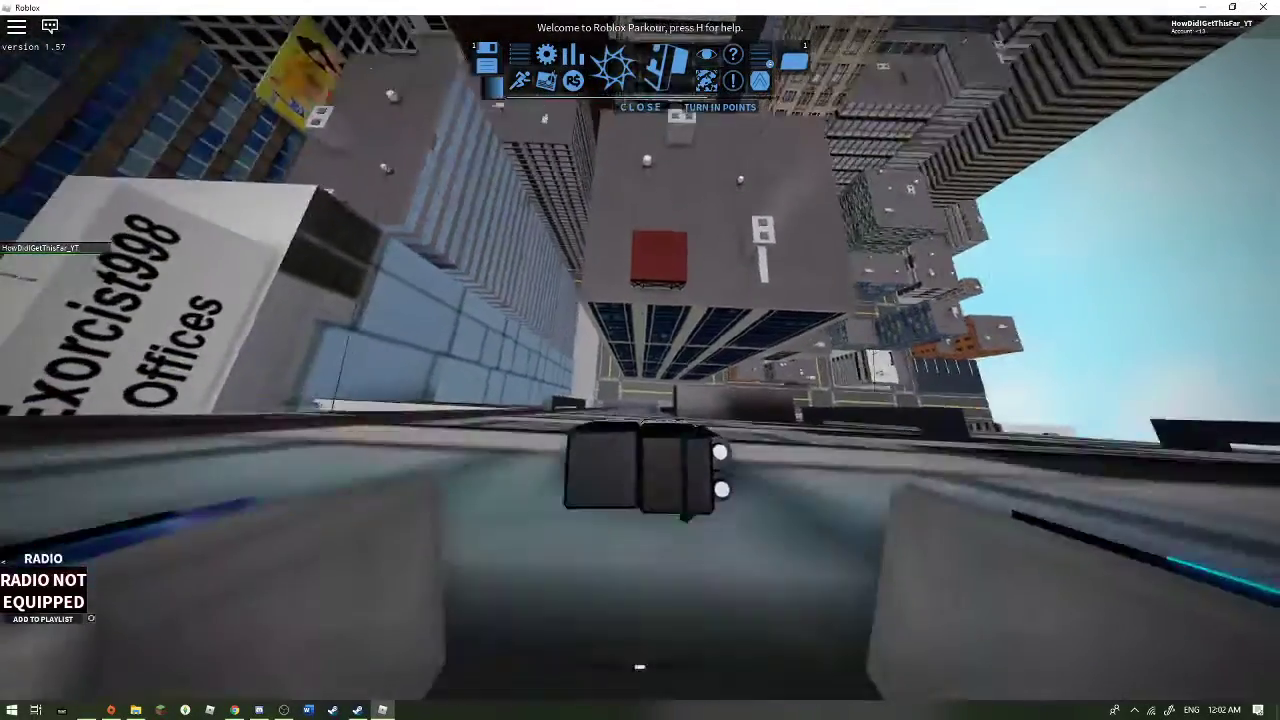
Respawn the avatar with Backspace after dying during the rooftop dives.
{"action": "key", "text": "BackSpace"}
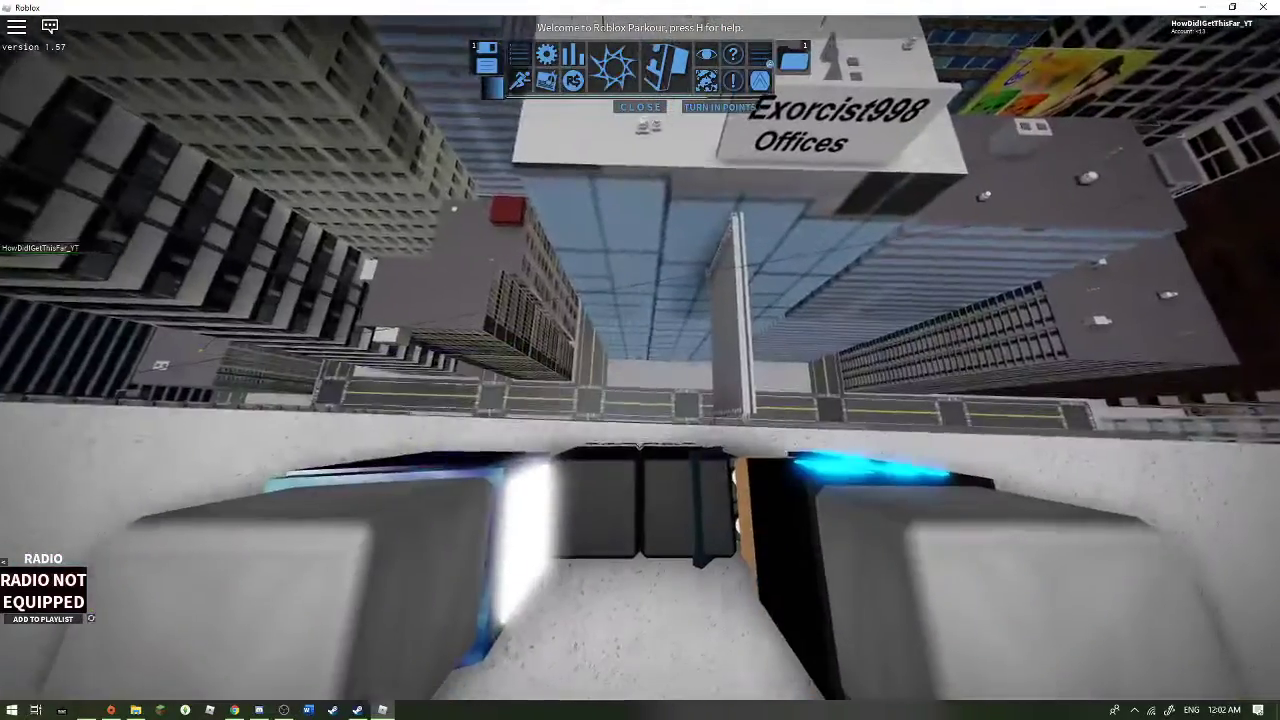
{"action": "scroll", "coordinate": [640, 360], "scroll_direction": "down", "scroll_amount": 2}
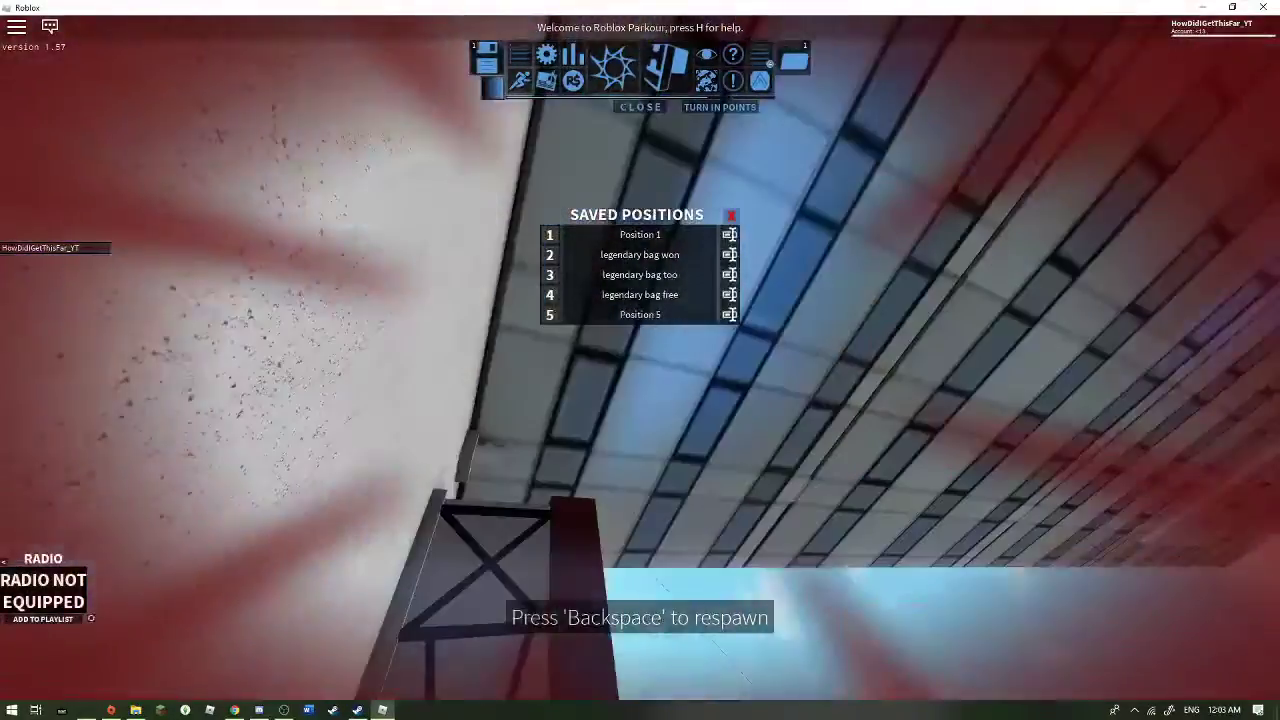
Respawn, dismiss the saved-positions list, and climb onto the red-roofed structure.
{"action": "key", "text": "BackSpace"}
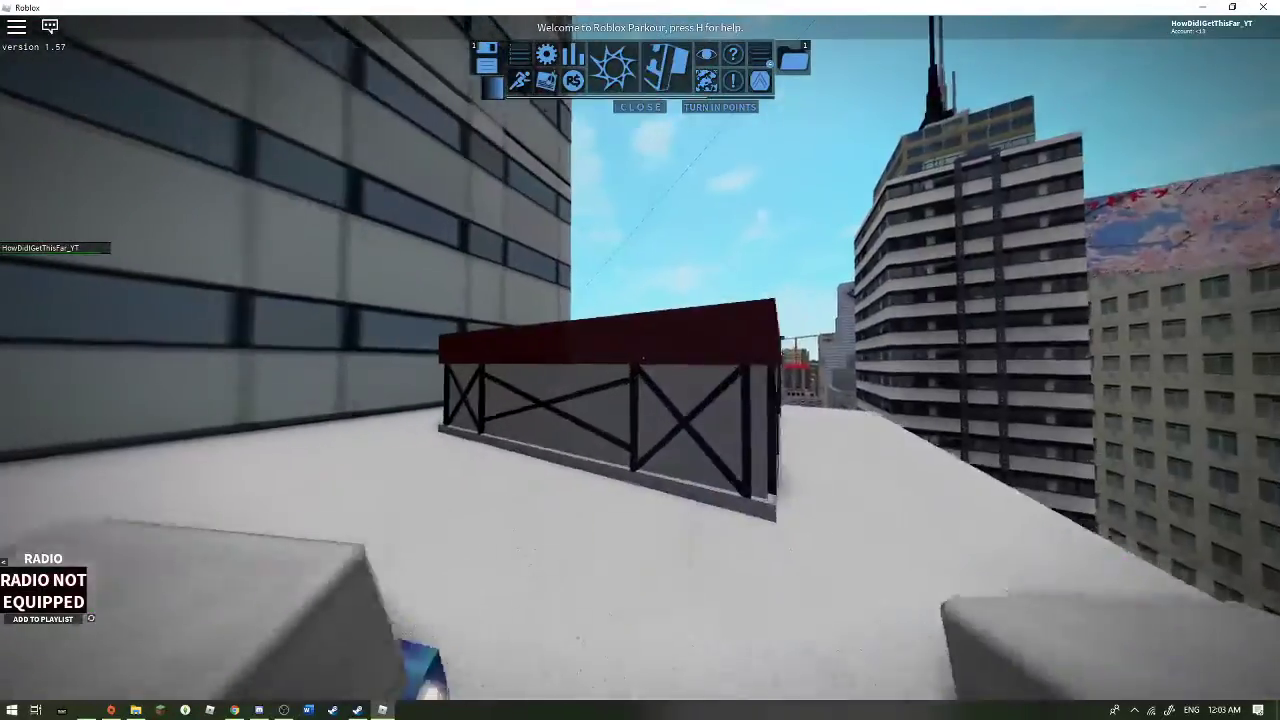
{"action": "key", "text": "w"}
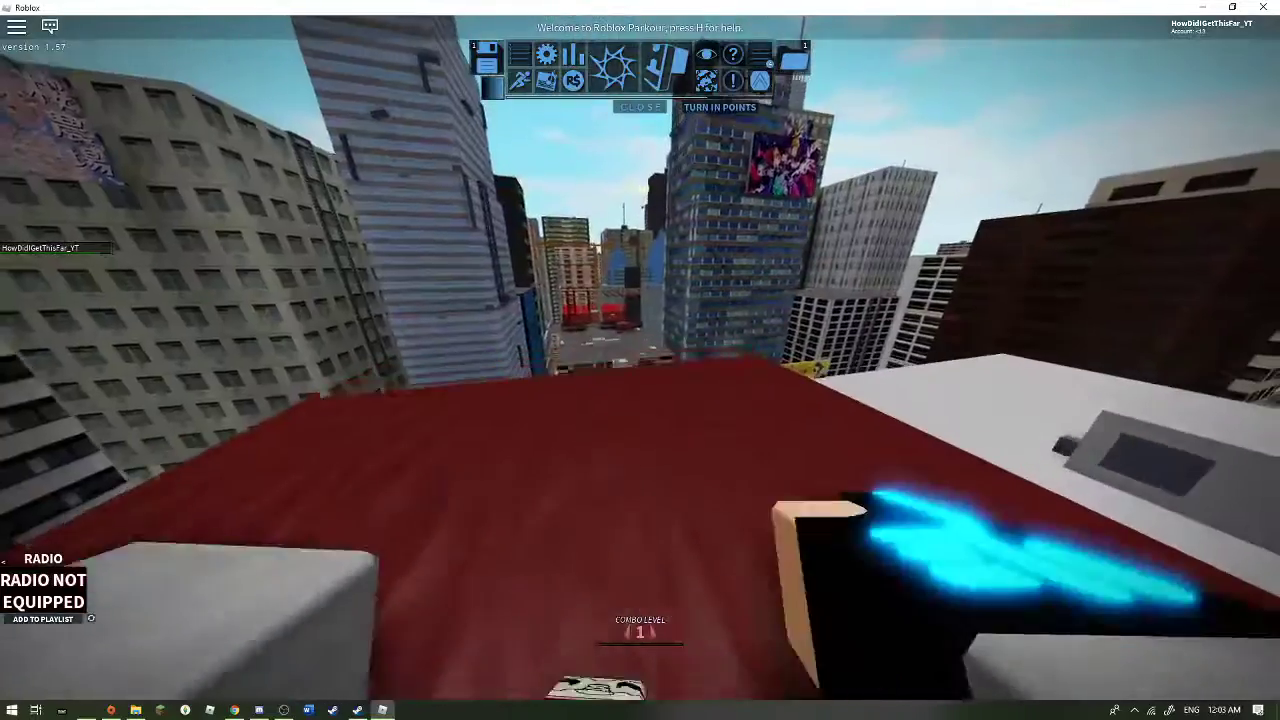
{"action": "scroll", "coordinate": [640, 360], "scroll_direction": "down", "scroll_amount": 3}
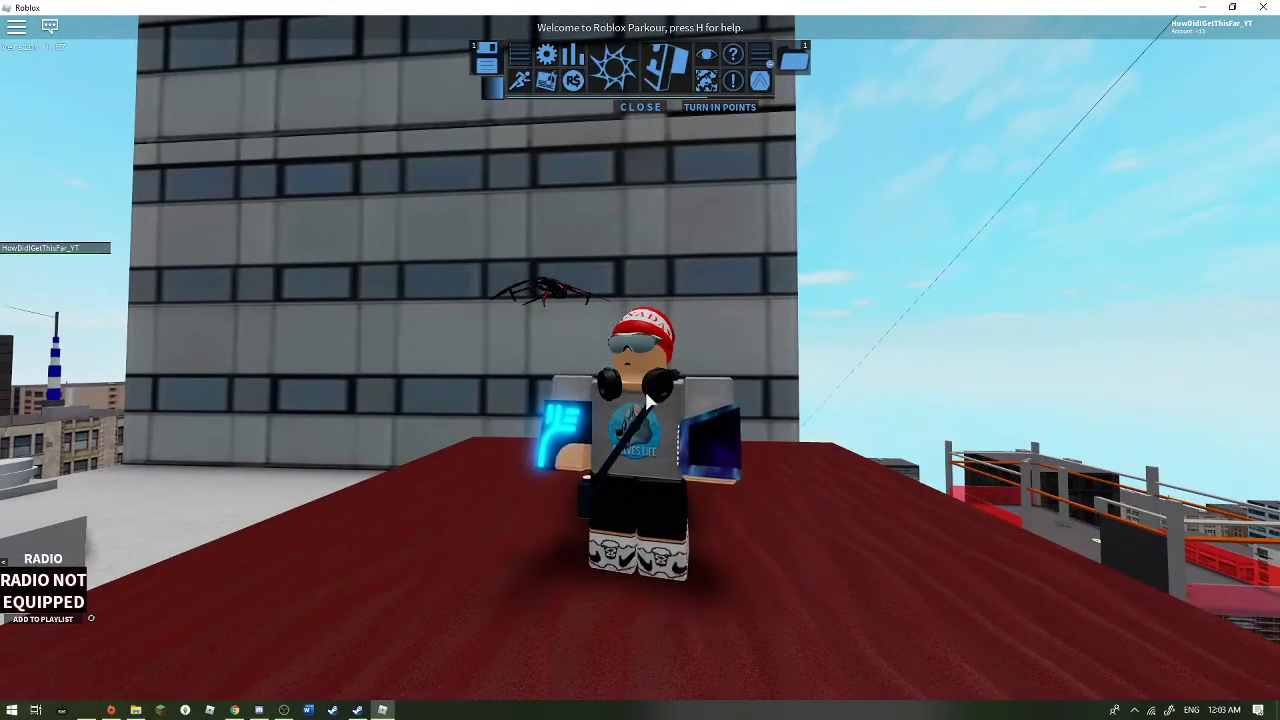